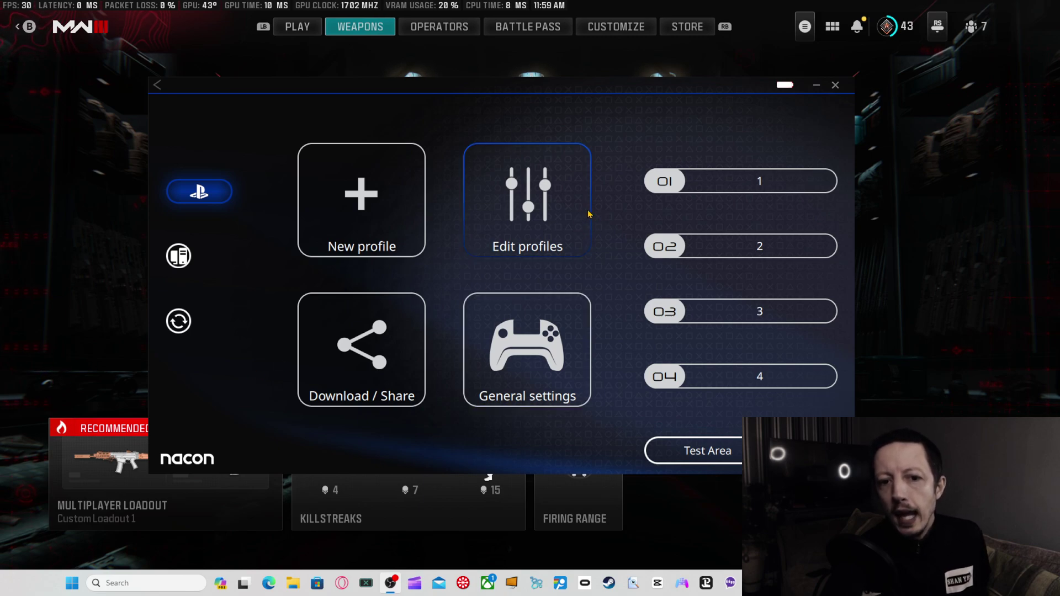
Open profile 1 for editing and set the right stick's dead zone to 15.
{"action": "left_click", "coordinate": [537, 199]}
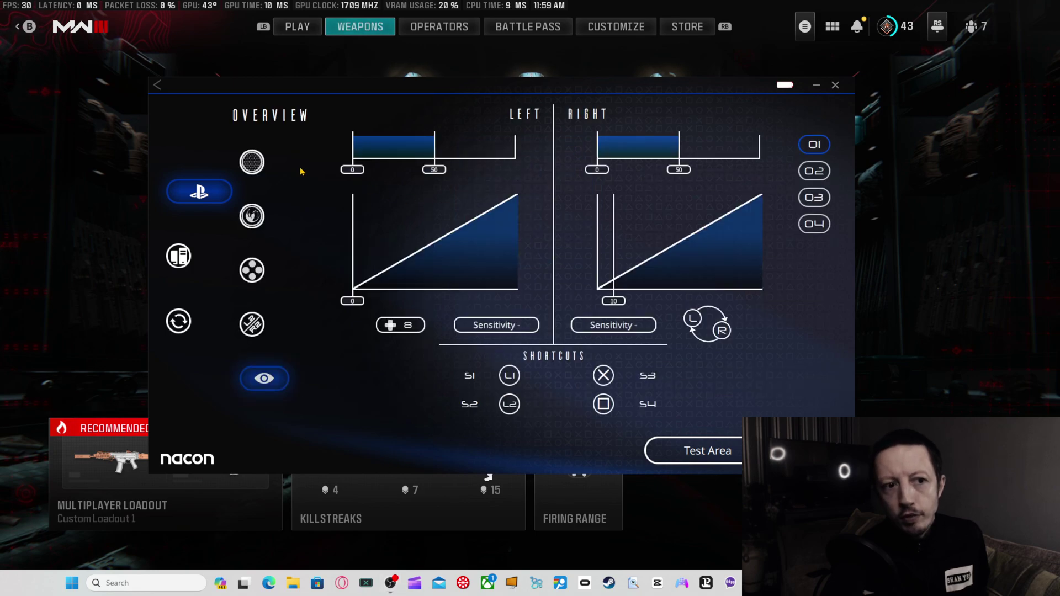
{"action": "left_click", "coordinate": [252, 216]}
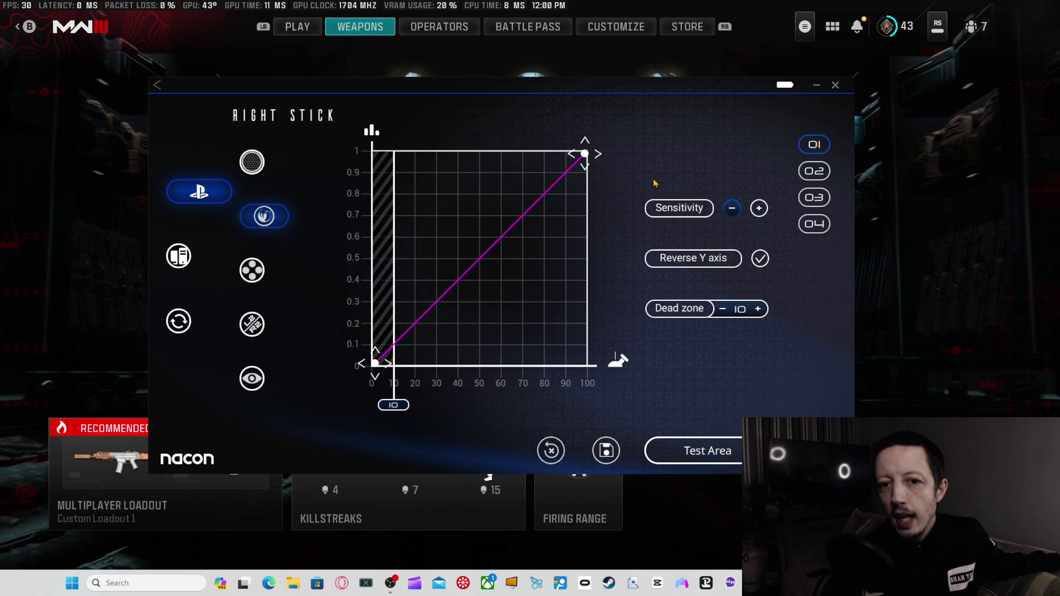
{"action": "left_click", "coordinate": [759, 312]}
{"action": "left_click", "coordinate": [759, 311]}
{"action": "left_click", "coordinate": [760, 312]}
{"action": "left_click", "coordinate": [759, 312]}
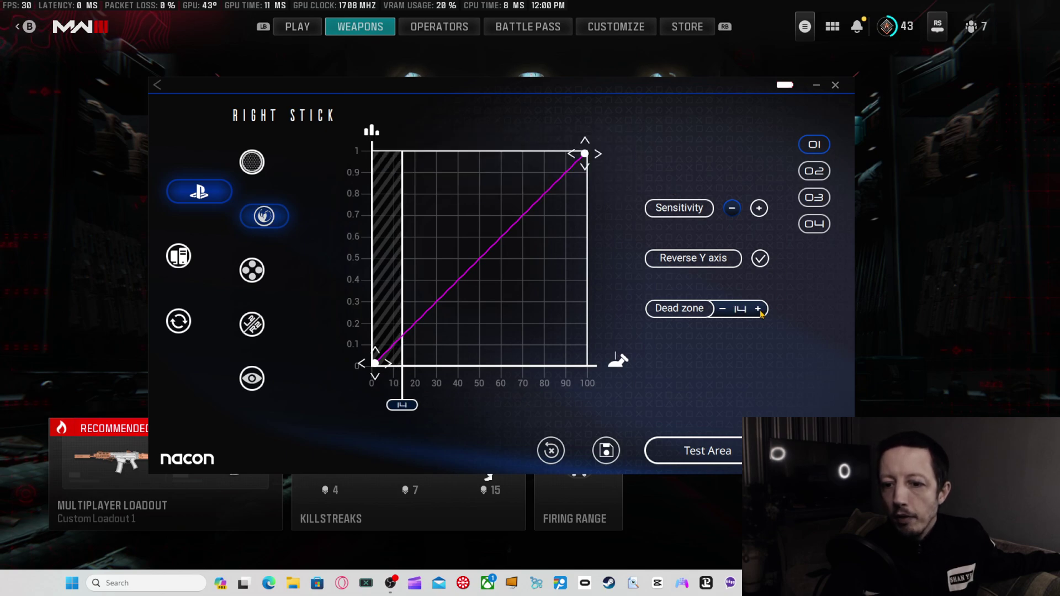
{"action": "left_click", "coordinate": [759, 312]}
{"action": "left_click", "coordinate": [760, 312]}
{"action": "left_click", "coordinate": [723, 309]}
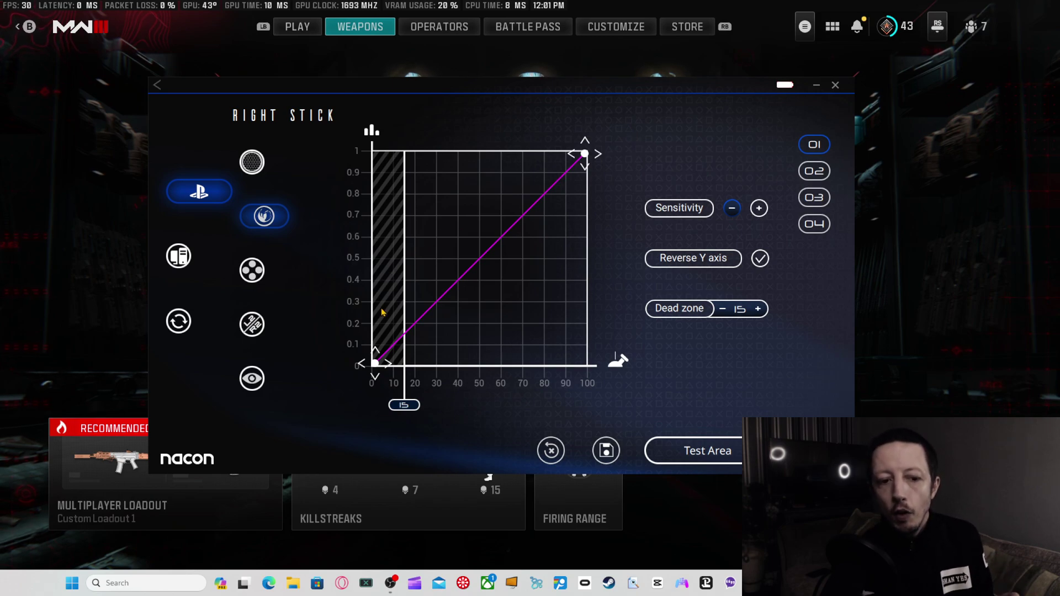
Move the right stick curve's upper point to about 61%; 0.57 and its lower point to about 31%; 0.30.
{"action": "mouse_move", "coordinate": [381, 364]}
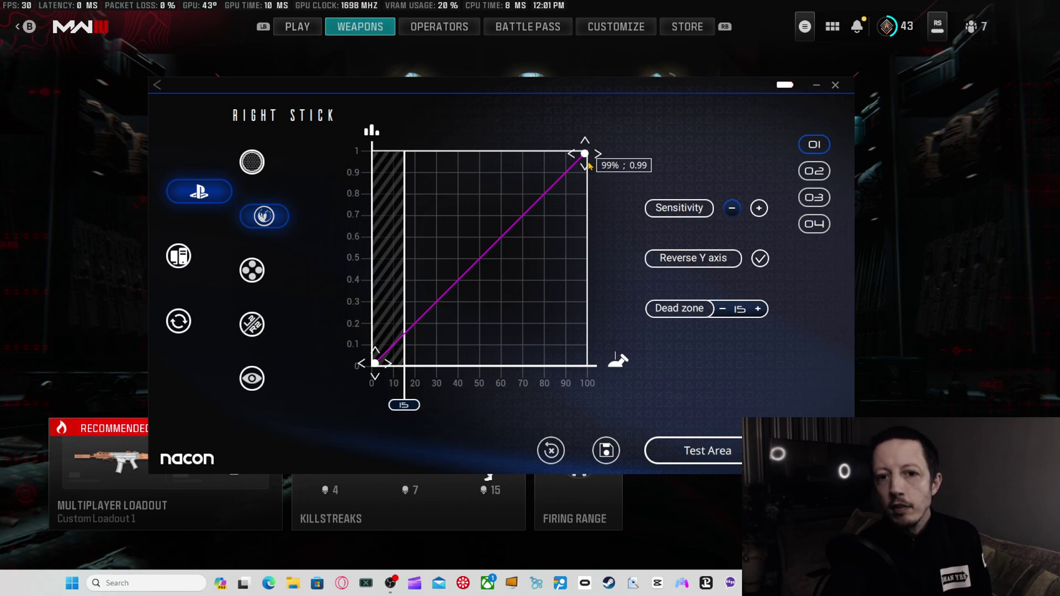
{"action": "left_click_drag", "start_coordinate": [587, 163], "coordinate": [500, 258]}
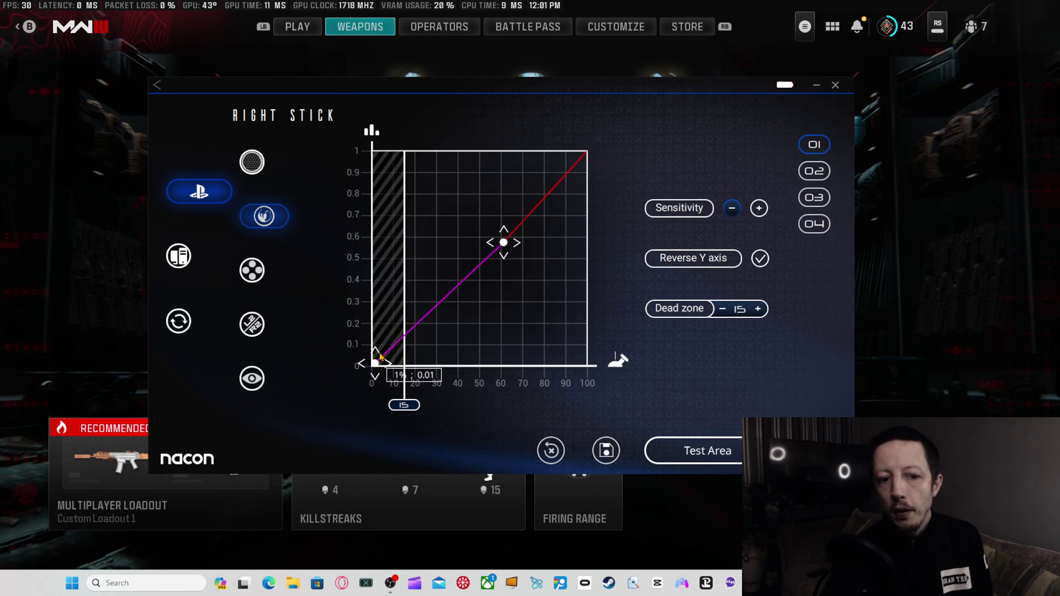
{"action": "left_click_drag", "start_coordinate": [380, 362], "coordinate": [443, 287]}
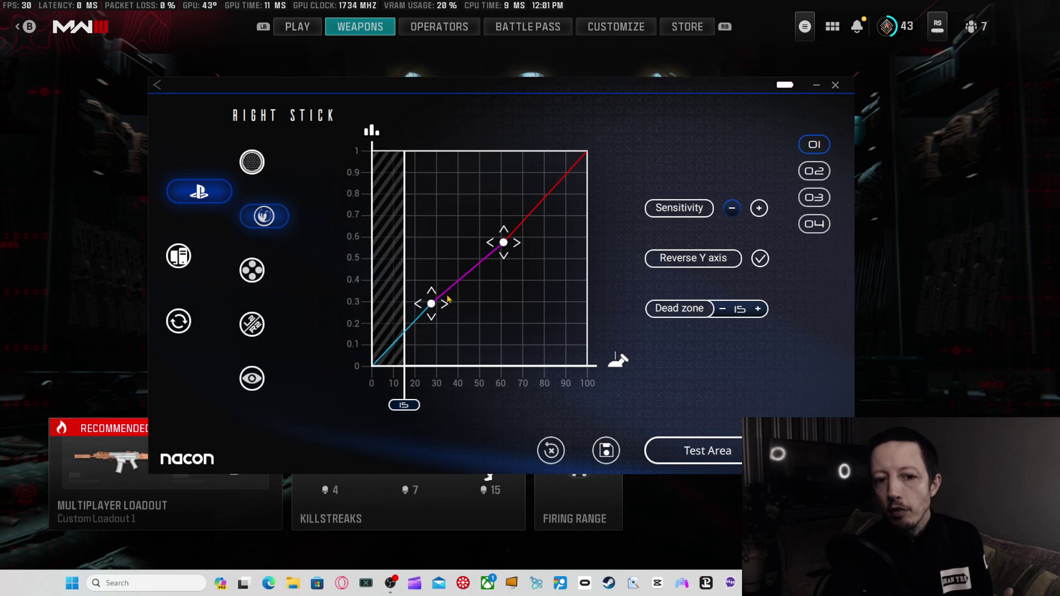
{"action": "mouse_move", "coordinate": [447, 302]}
{"action": "left_click_drag", "start_coordinate": [444, 304], "coordinate": [454, 302]}
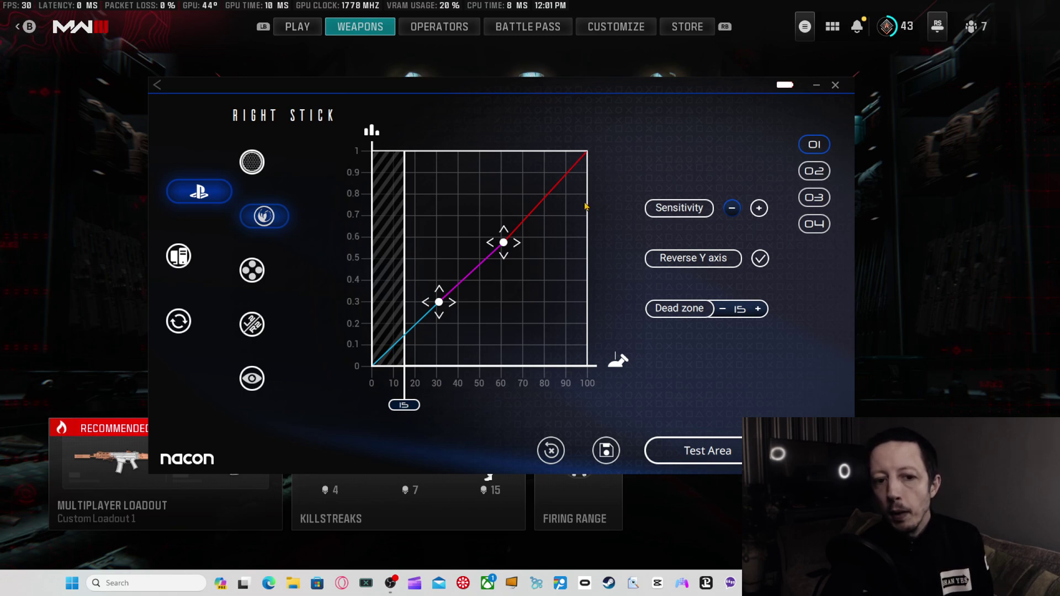
Move both right stick curve points to the upper end of the graph, about 98%; 0.98, and confirm the profile activation.
{"action": "mouse_move", "coordinate": [505, 246]}
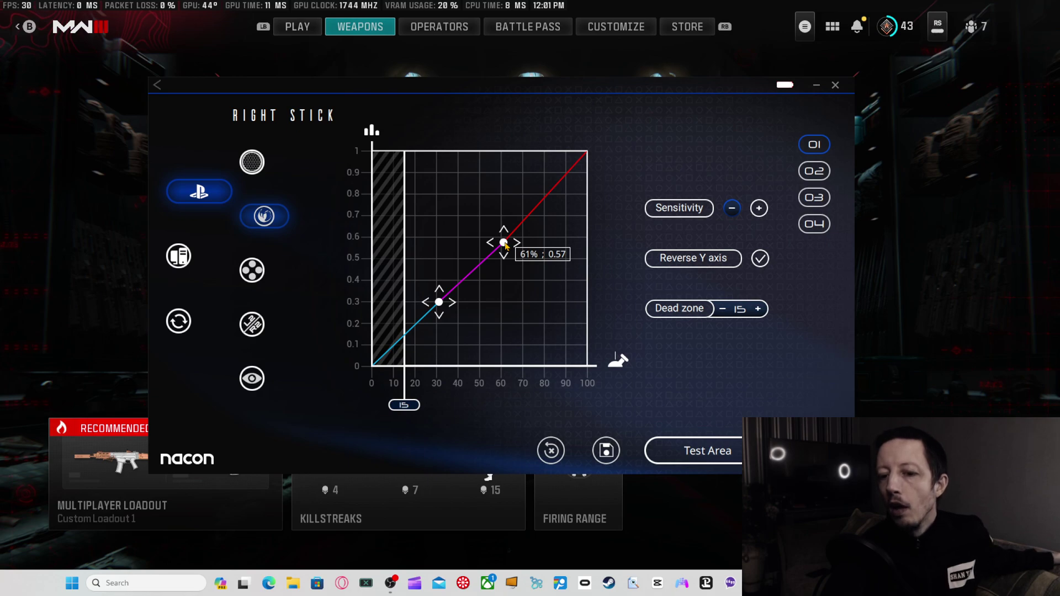
{"action": "left_click_drag", "start_coordinate": [506, 245], "coordinate": [584, 154]}
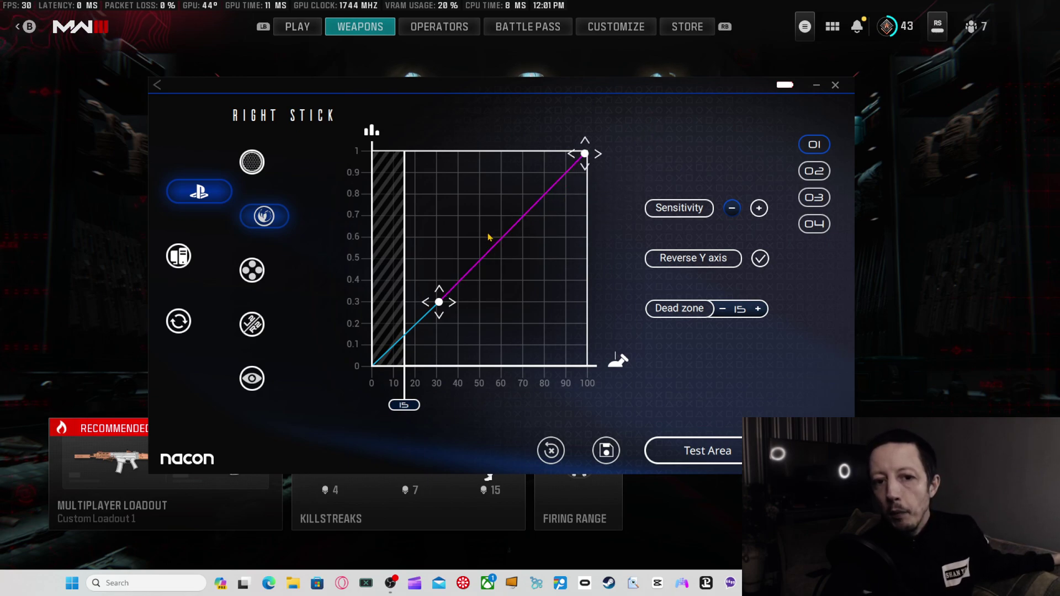
{"action": "left_click_drag", "start_coordinate": [438, 302], "coordinate": [583, 156]}
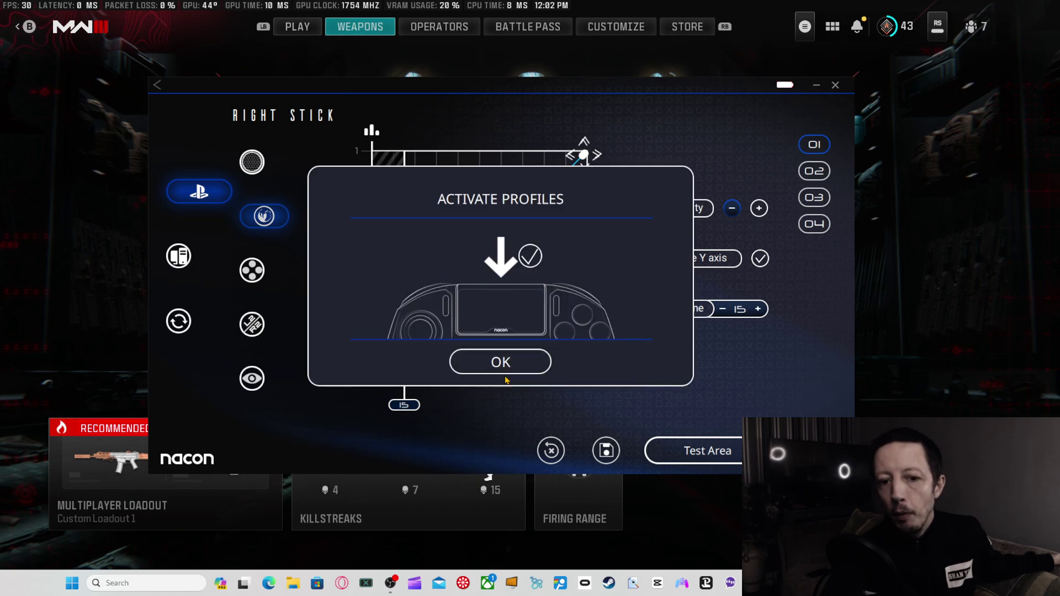
{"action": "left_click", "coordinate": [510, 366]}
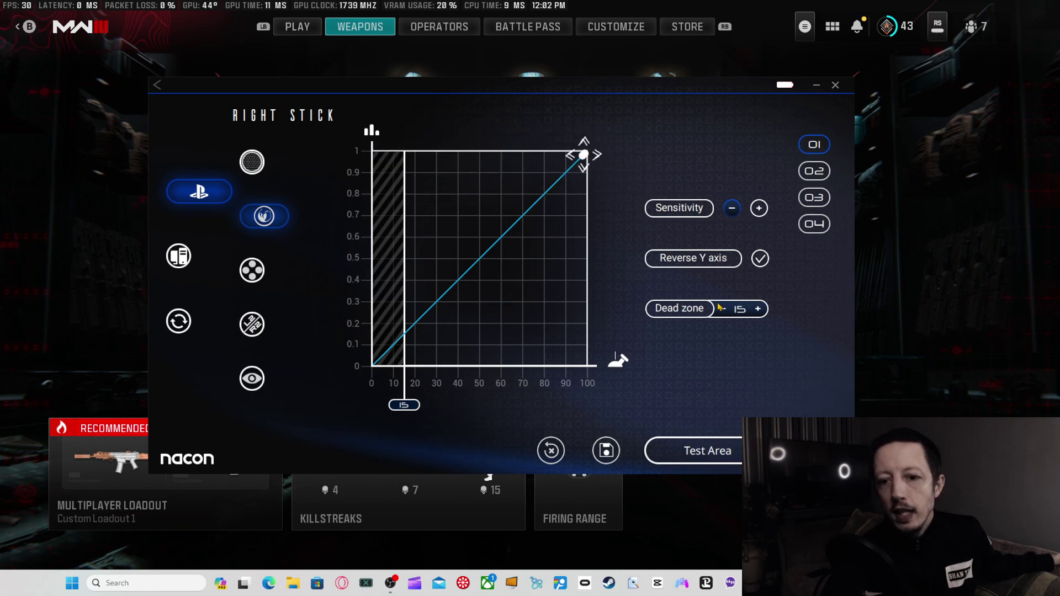
Move one right stick curve point down to the graph's origin and confirm the profile activation.
{"action": "mouse_move", "coordinate": [693, 308]}
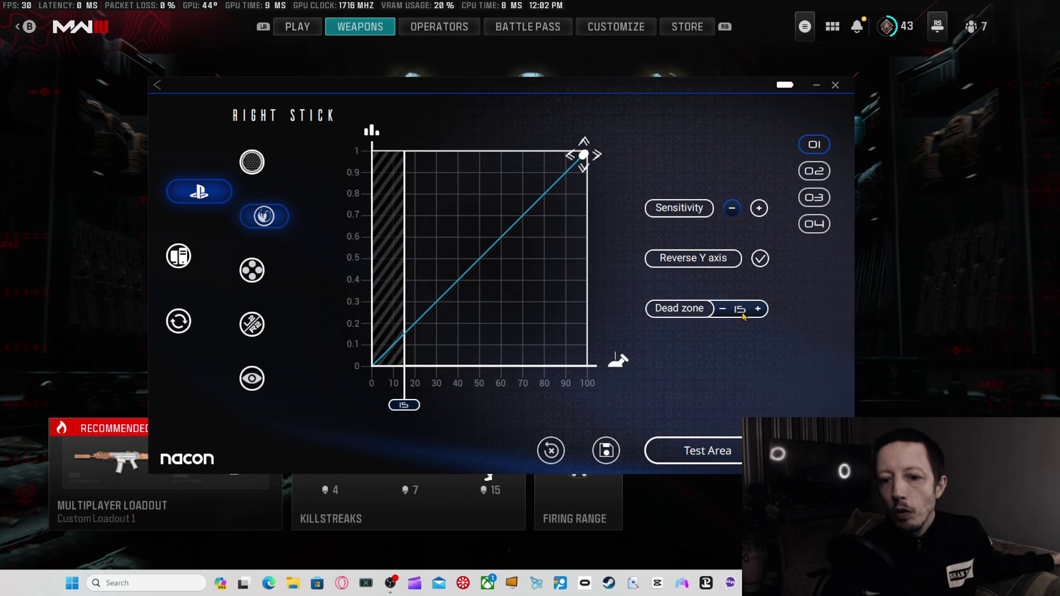
{"action": "mouse_move", "coordinate": [596, 143]}
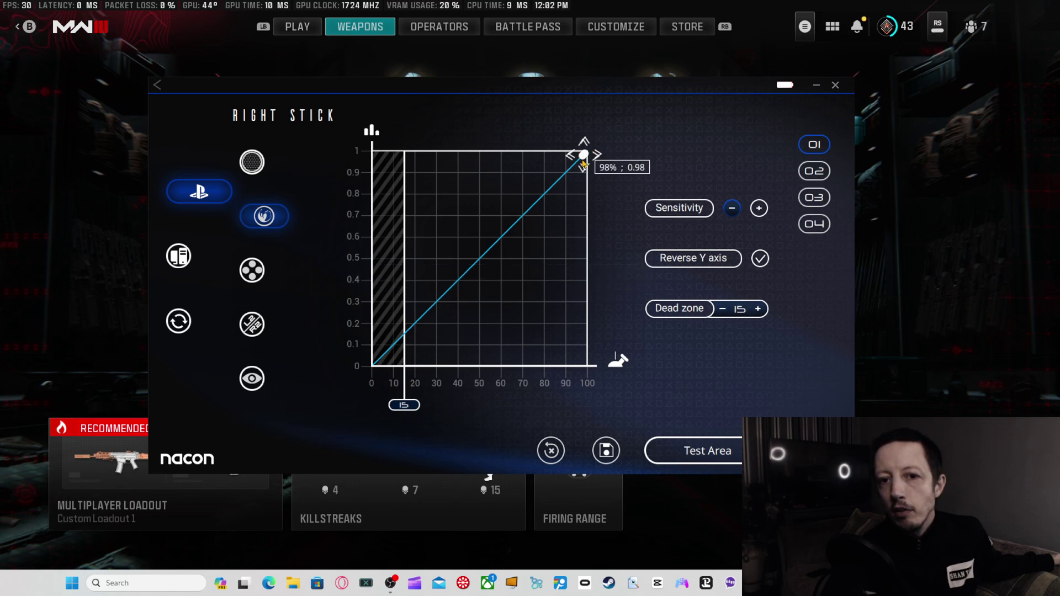
{"action": "left_click_drag", "start_coordinate": [582, 162], "coordinate": [332, 388]}
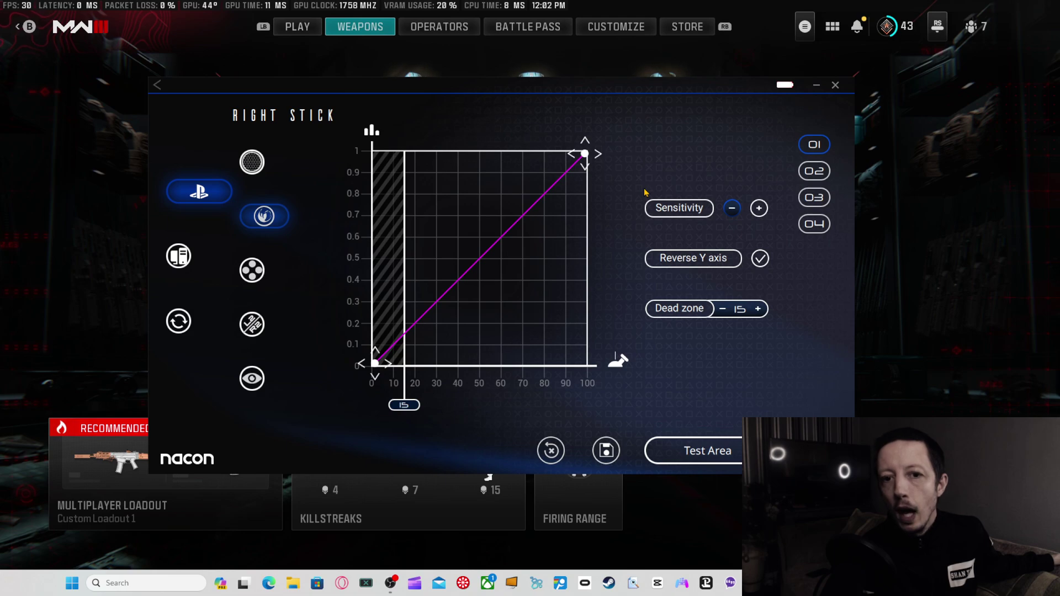
{"action": "left_click", "coordinate": [501, 367]}
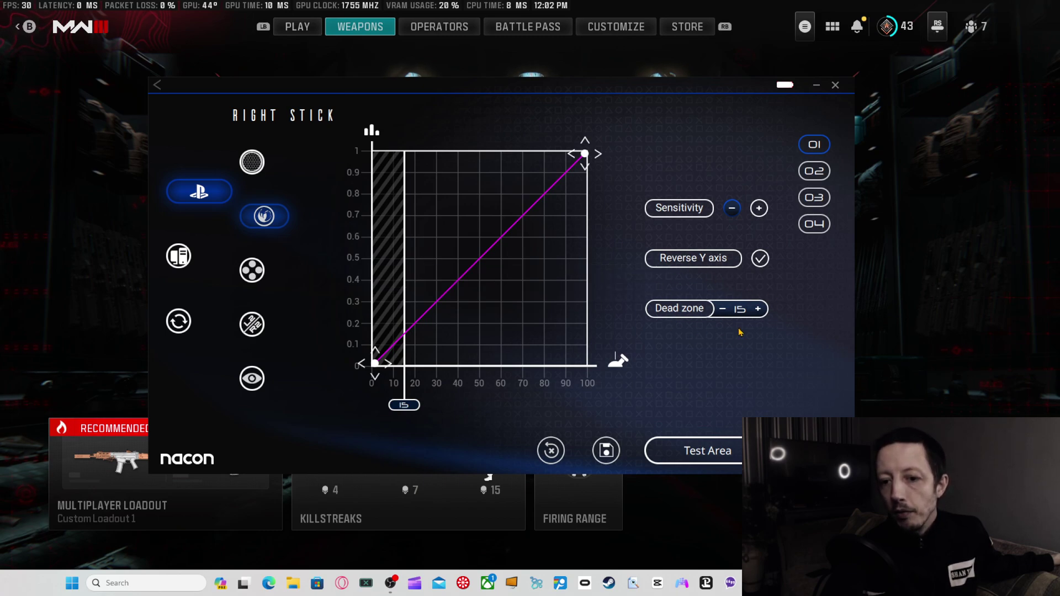
Extend the right stick's dead zone to 99 and confirm the profile activation.
{"action": "mouse_move", "coordinate": [705, 257]}
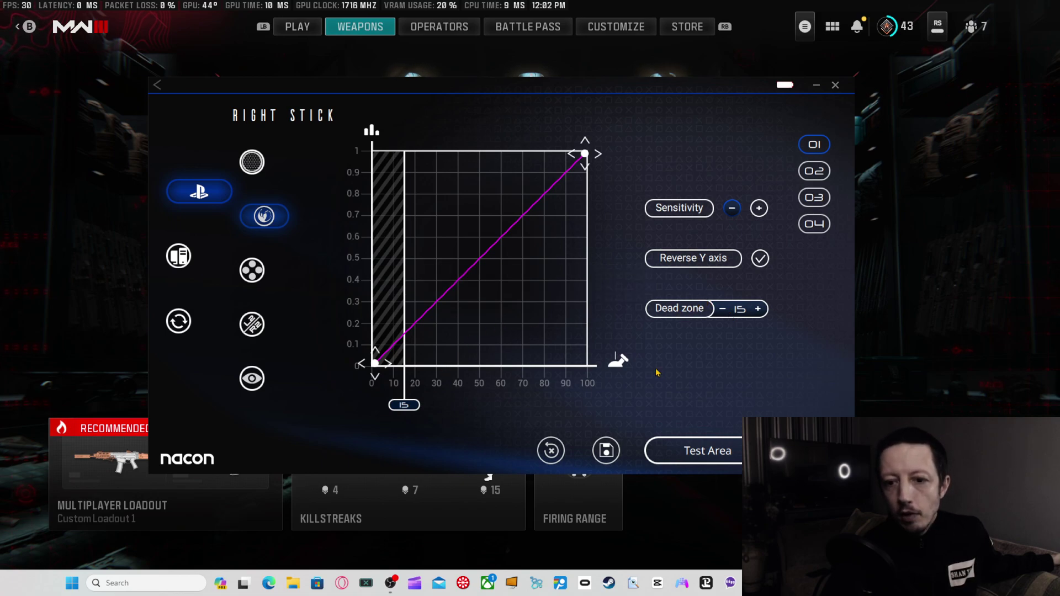
{"action": "left_click_drag", "start_coordinate": [409, 408], "coordinate": [584, 404]}
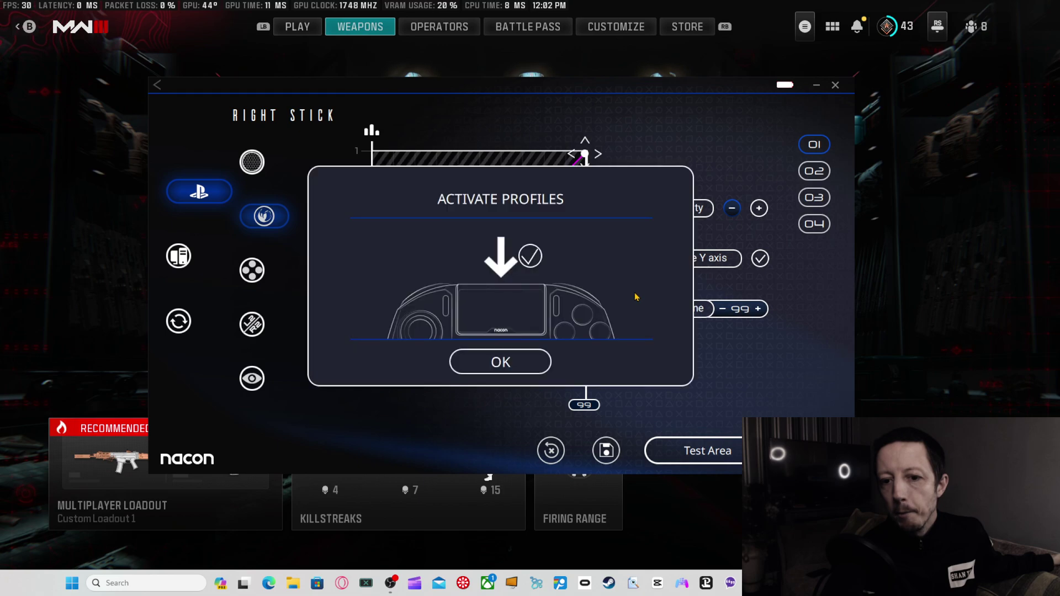
{"action": "left_click", "coordinate": [516, 362]}
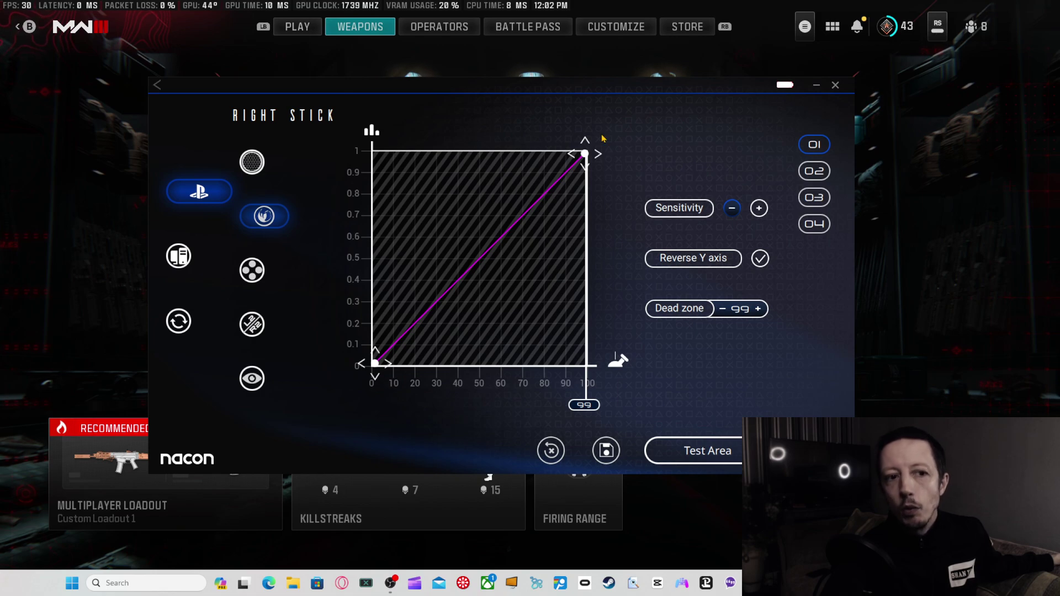
Review the profile's left stick, mapping, triggers and overview settings, and return to the right stick settings.
{"action": "left_click", "coordinate": [273, 170]}
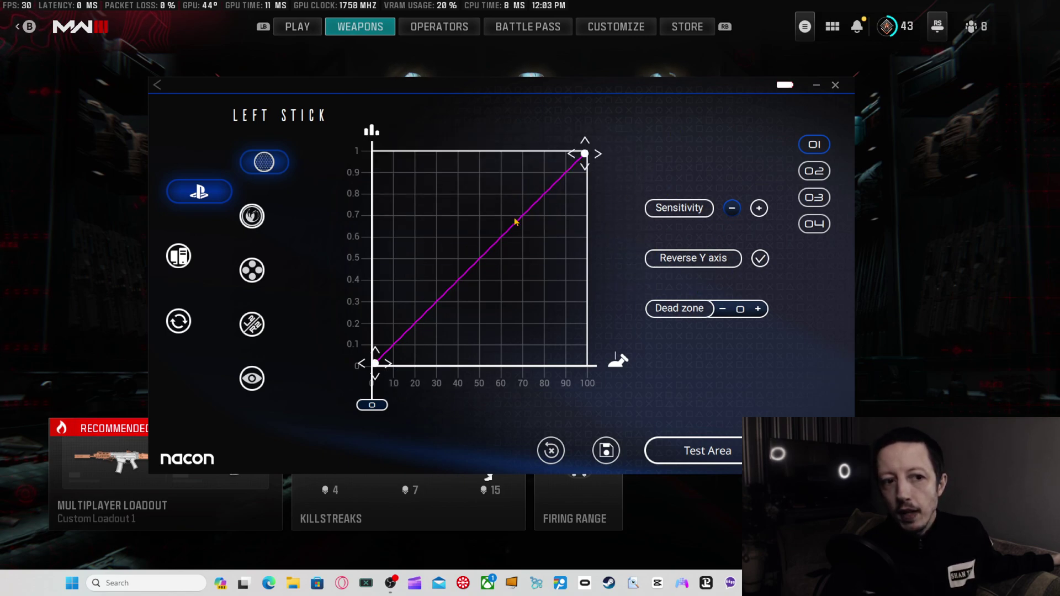
{"action": "left_click", "coordinate": [253, 216]}
{"action": "left_click", "coordinate": [252, 270]}
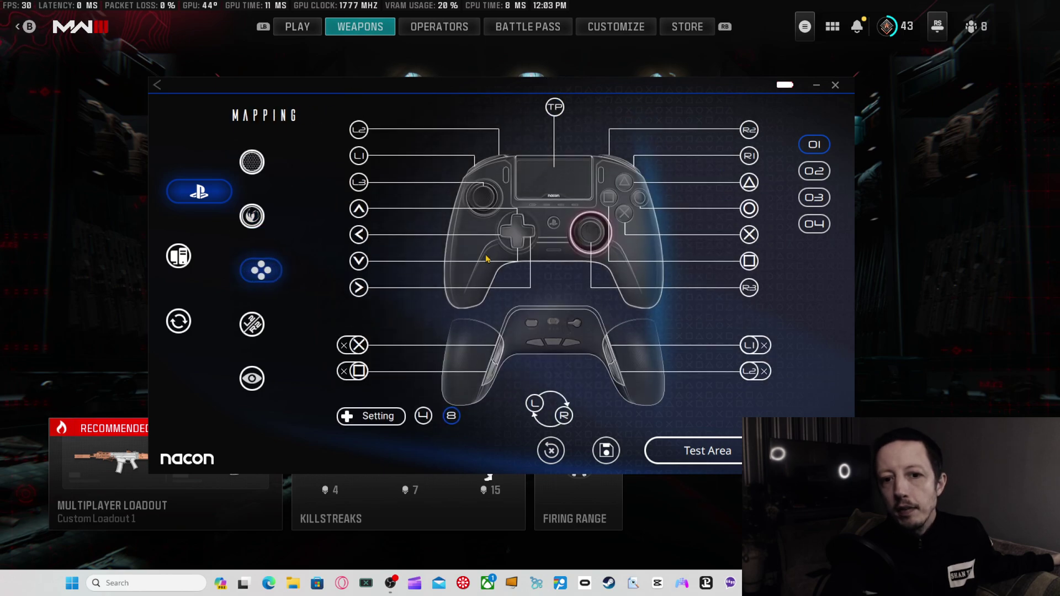
{"action": "left_click", "coordinate": [251, 322]}
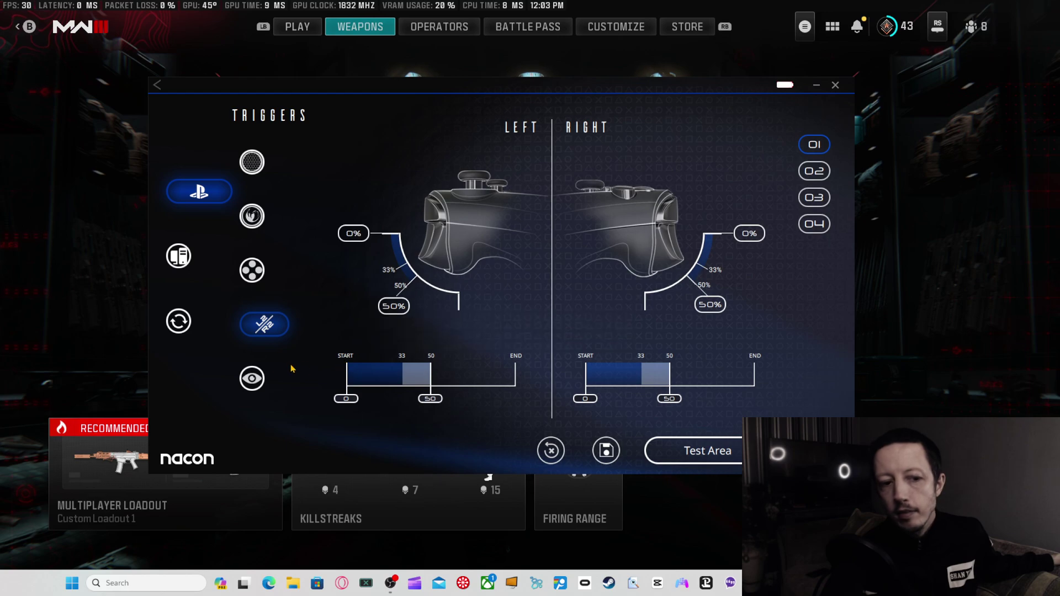
{"action": "left_click", "coordinate": [252, 378]}
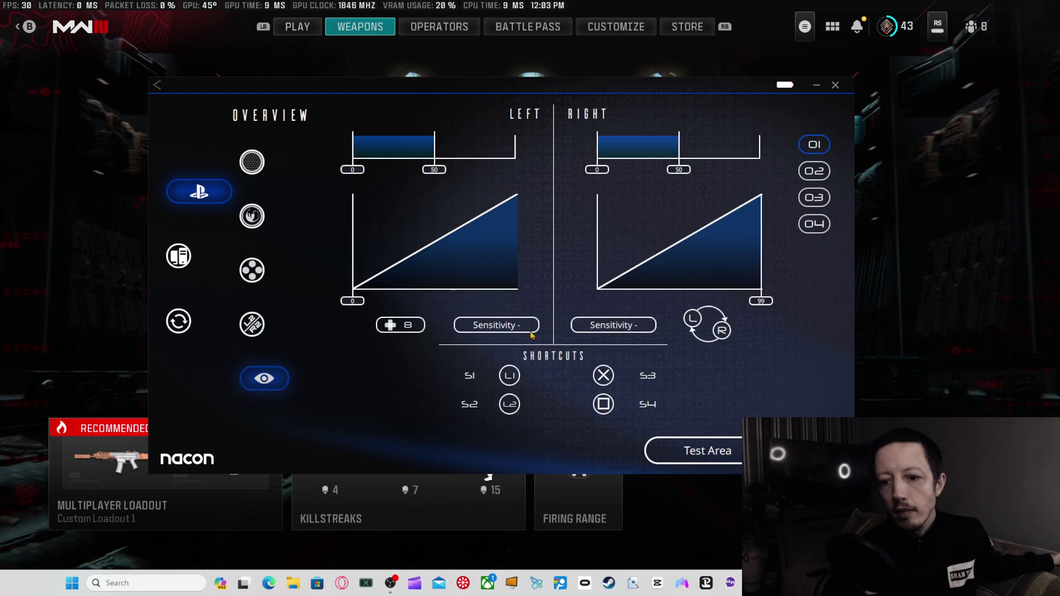
{"action": "left_click", "coordinate": [251, 215]}
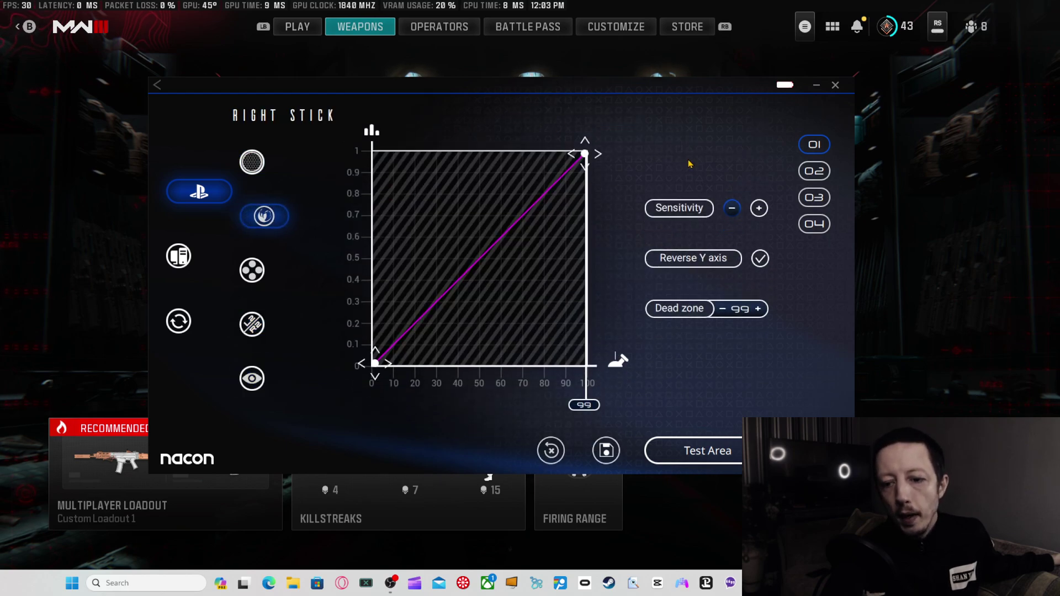
Switch to Modern Warfare III and test menu navigation between Multiplayer Loadout and Killstreaks.
{"action": "left_click", "coordinate": [816, 85]}
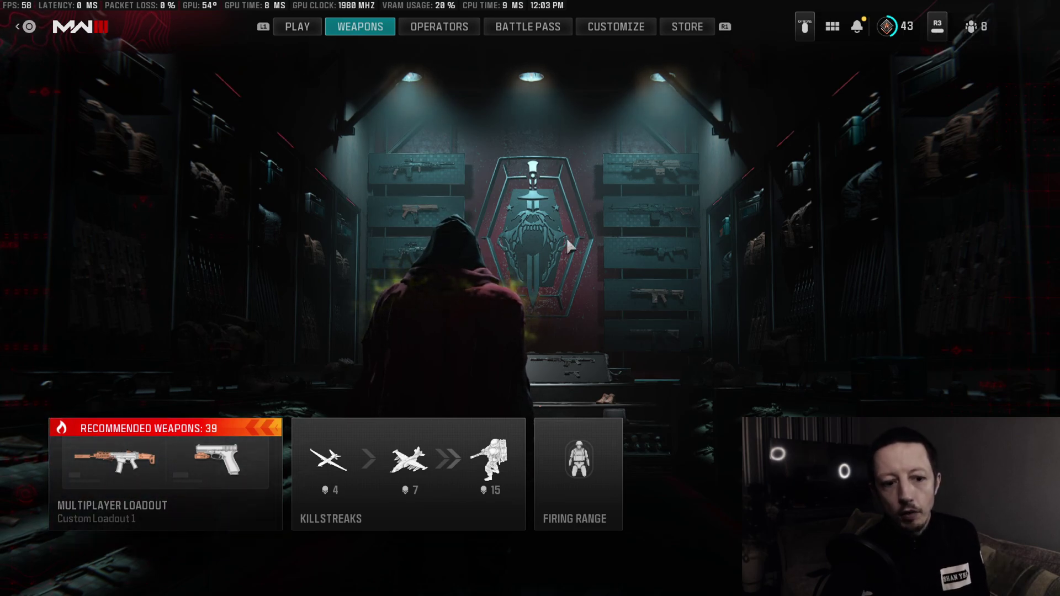
{"action": "key", "text": "Right"}
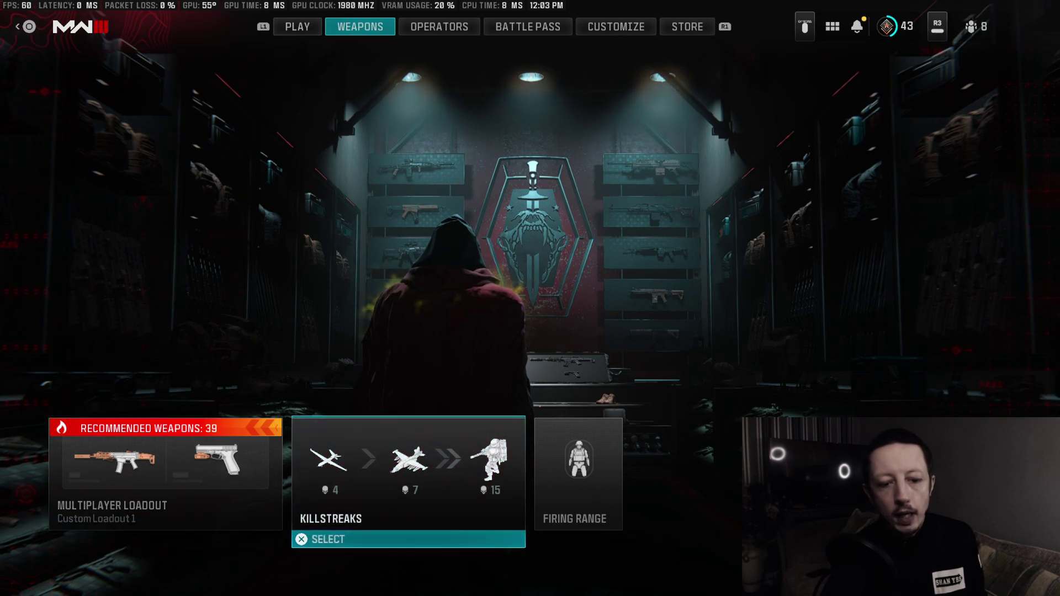
{"action": "key", "text": "Left"}
{"action": "key", "text": "Right"}
{"action": "key", "text": "Left"}
{"action": "key", "text": "Right"}
{"action": "key", "text": "Left"}
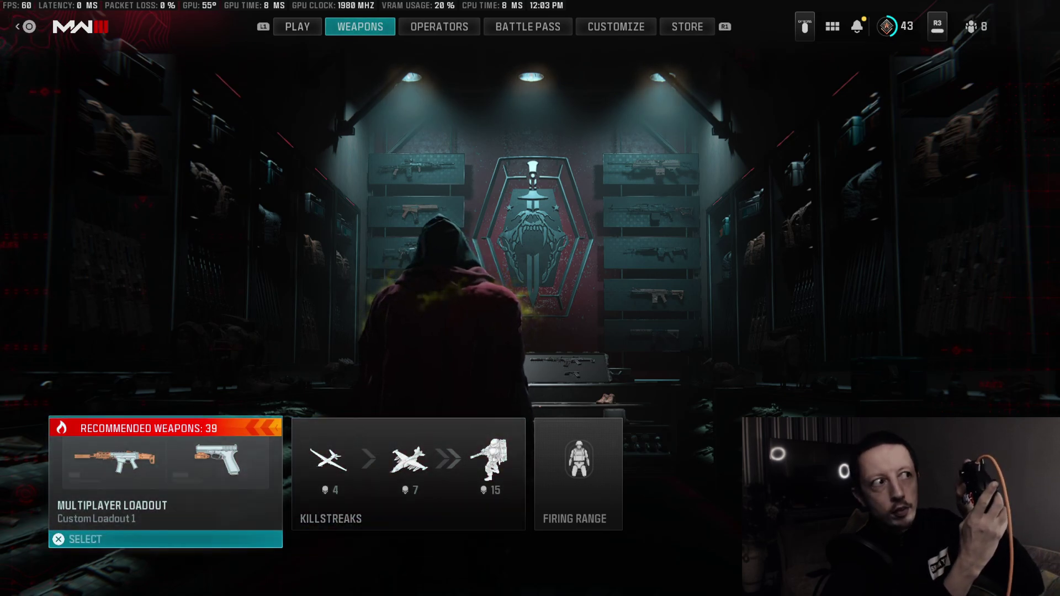
{"action": "key", "text": "Right"}
{"action": "key", "text": "Left"}
Enter the Firing Range and test how the right stick responds.
{"action": "key", "text": "Right"}
{"action": "key", "text": "Right"}
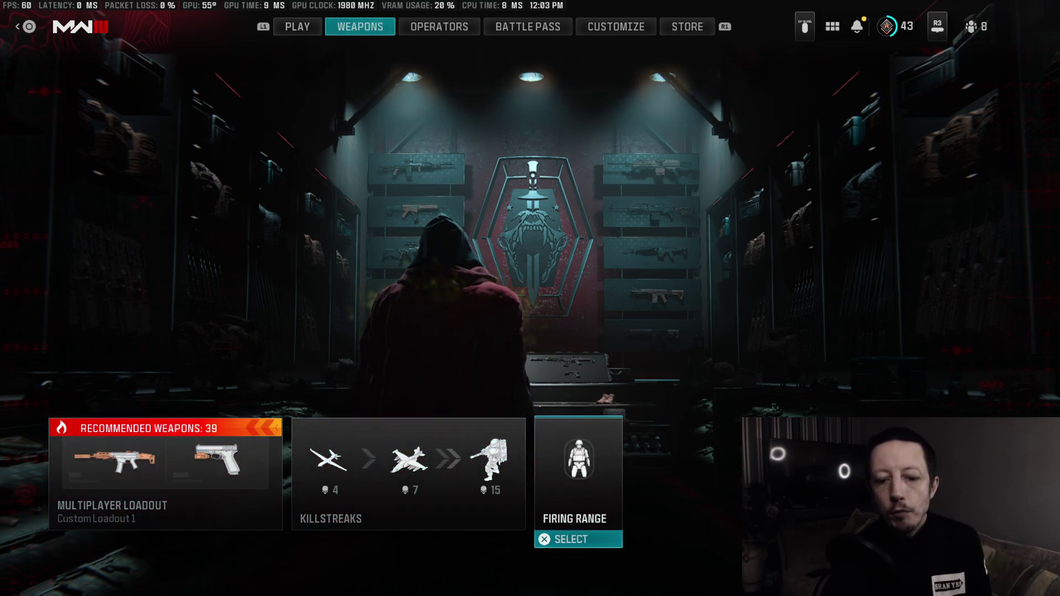
{"action": "key", "text": "Return"}
{"action": "key", "text": "Return"}
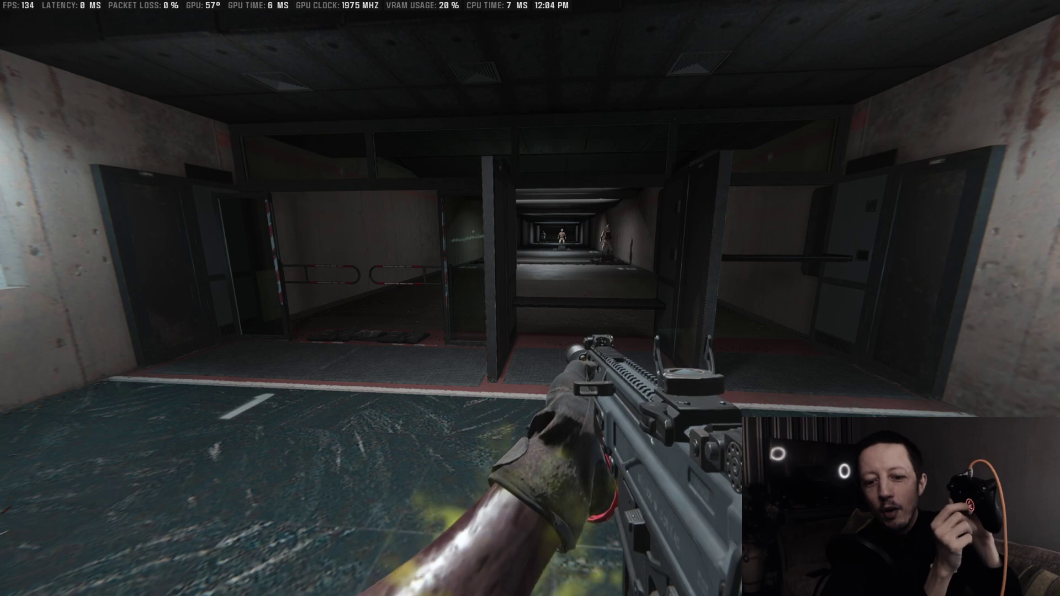
{"action": "mouse_move", "coordinate": [531, 298]}
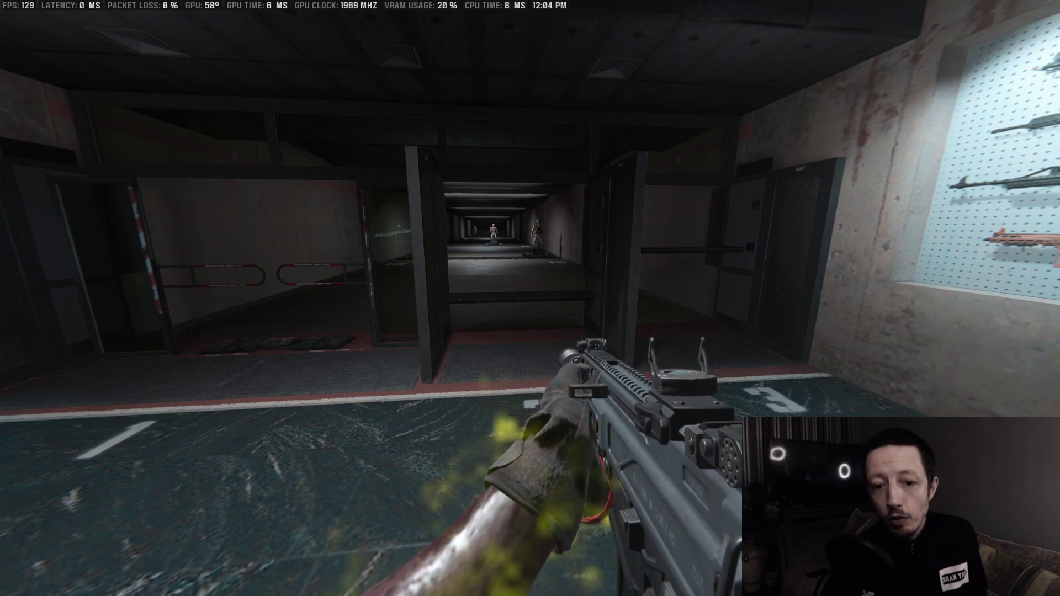
In the Nacon software, set the right stick's dead zone to 15, activate the profile and return to the firing range.
{"action": "key", "text": "super"}
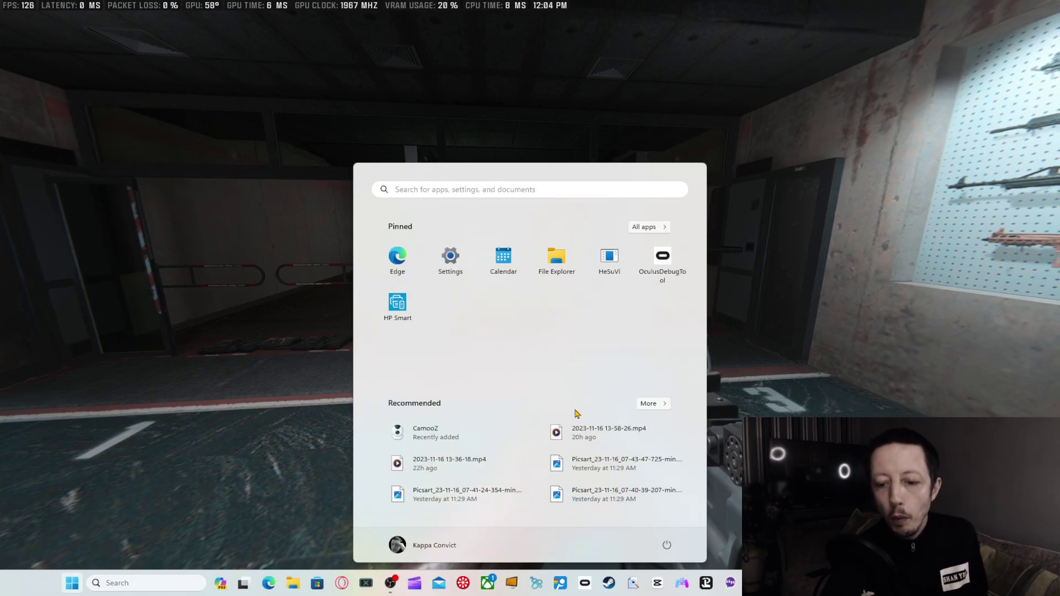
{"action": "key", "text": "alt+Tab"}
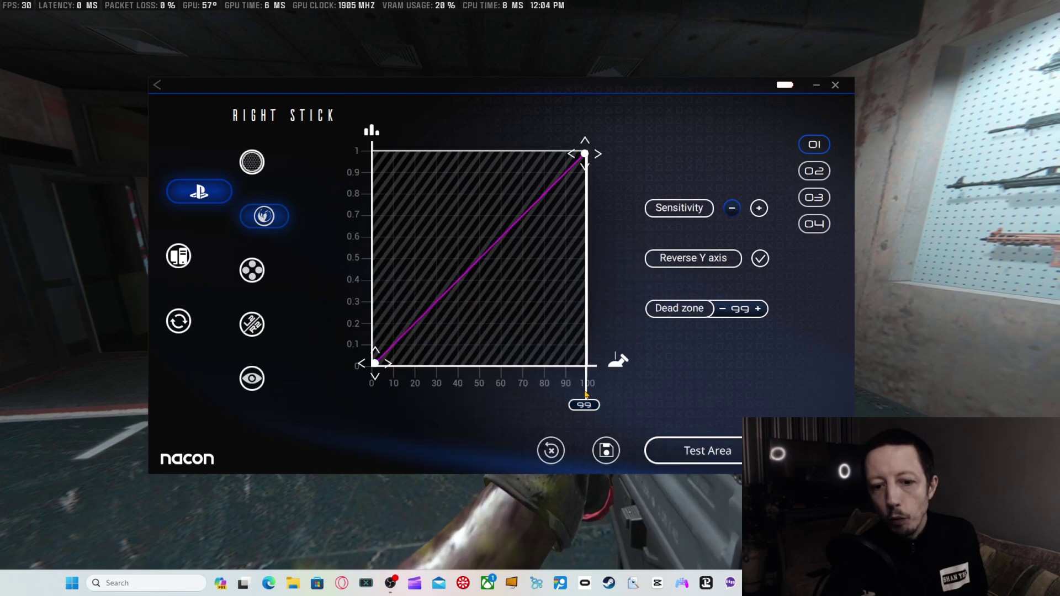
{"action": "left_click_drag", "start_coordinate": [585, 409], "coordinate": [418, 413]}
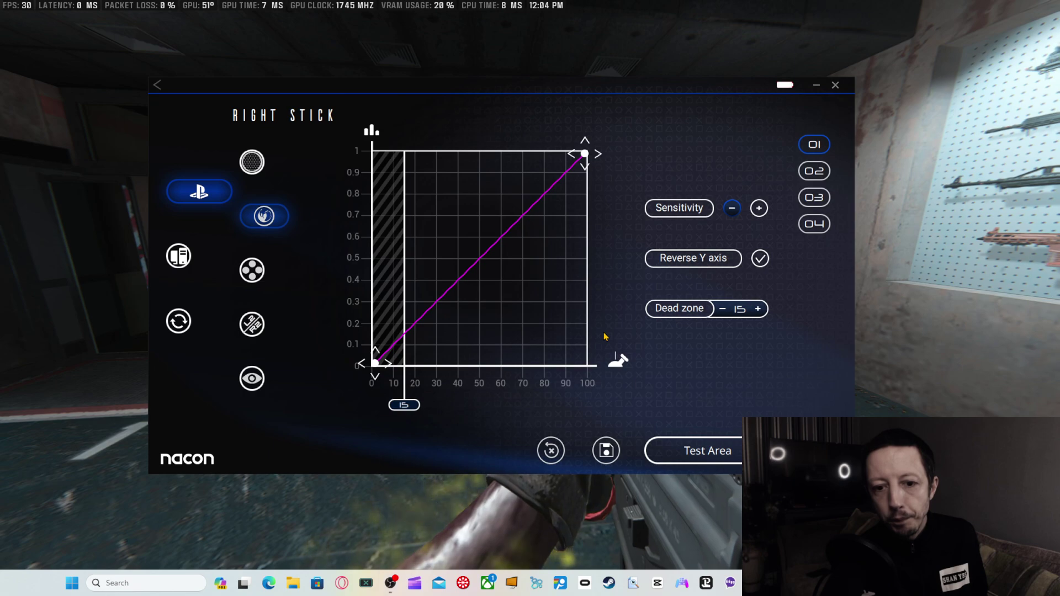
{"action": "left_click", "coordinate": [519, 370]}
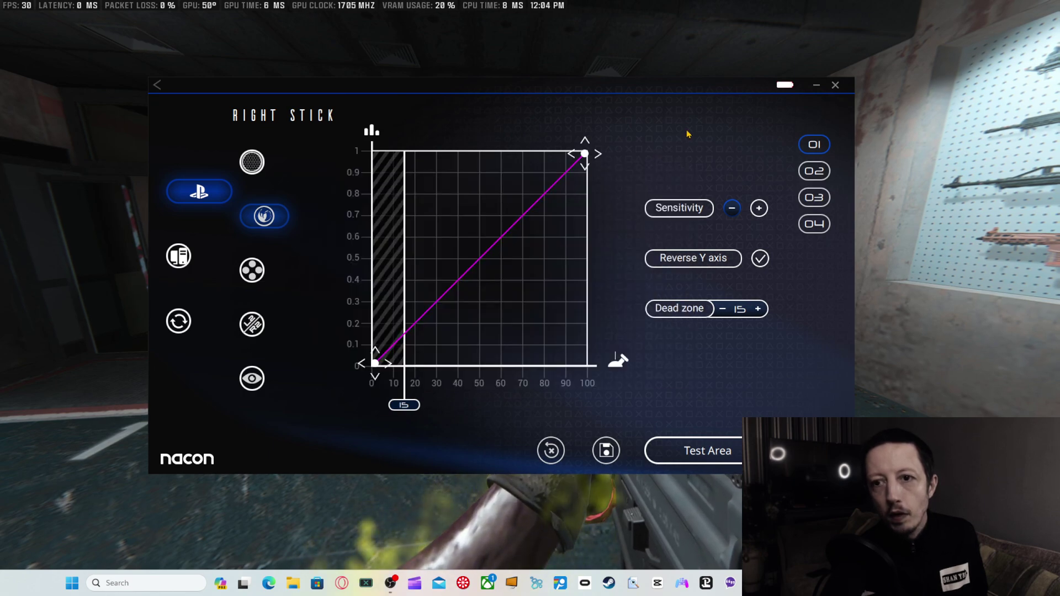
{"action": "left_click", "coordinate": [814, 86]}
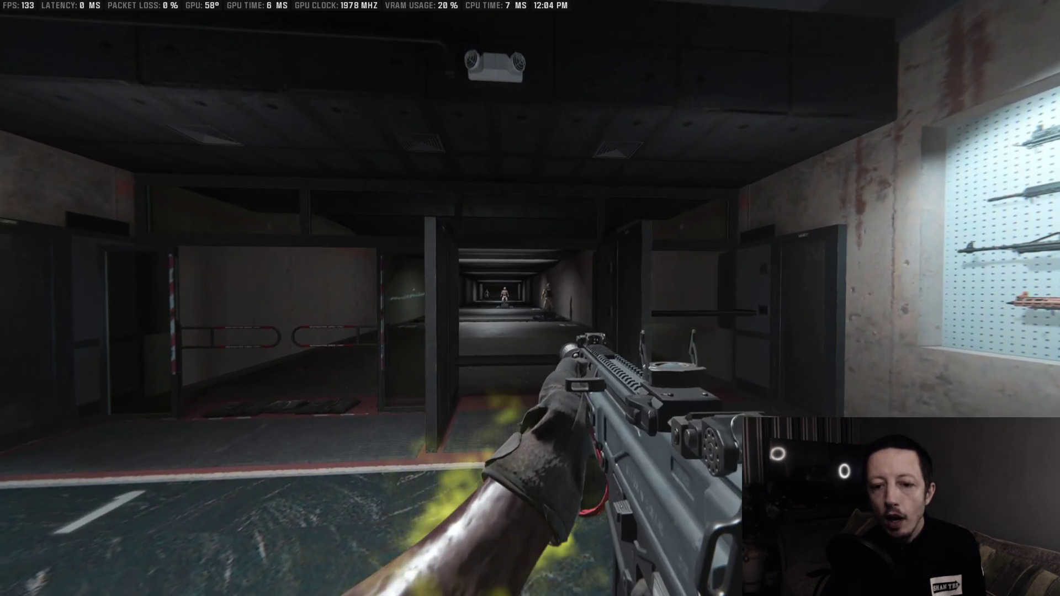
Move into the shooting lane, aim down sights at the first set of targets, shoot them and reload.
{"action": "key", "text": "w"}
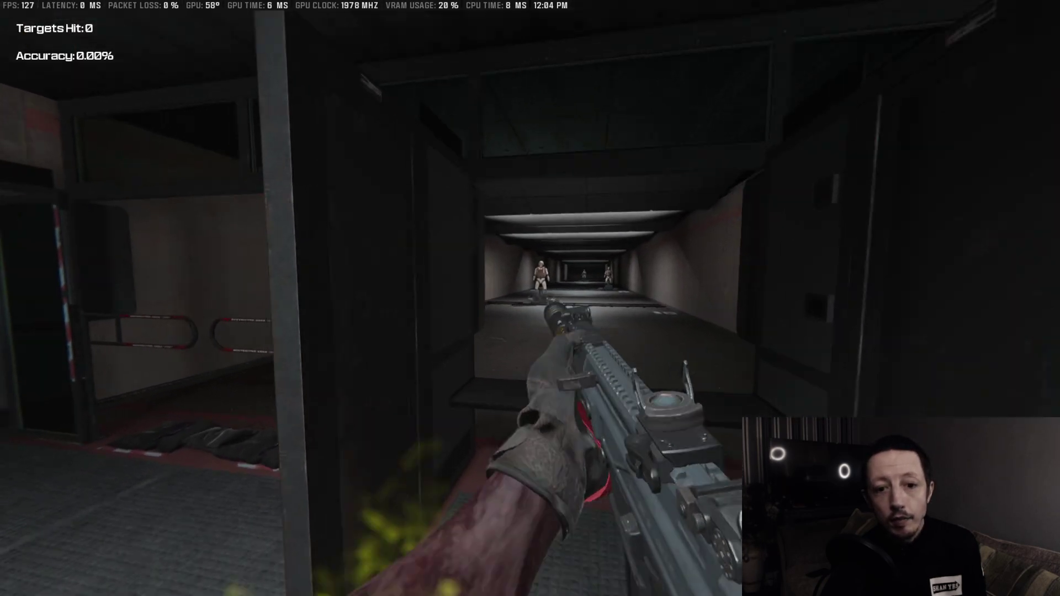
{"action": "key", "text": "w"}
{"action": "right_click", "coordinate": [530, 299]}
{"action": "left_click", "coordinate": [529, 298]}
{"action": "right_click", "coordinate": [531, 299]}
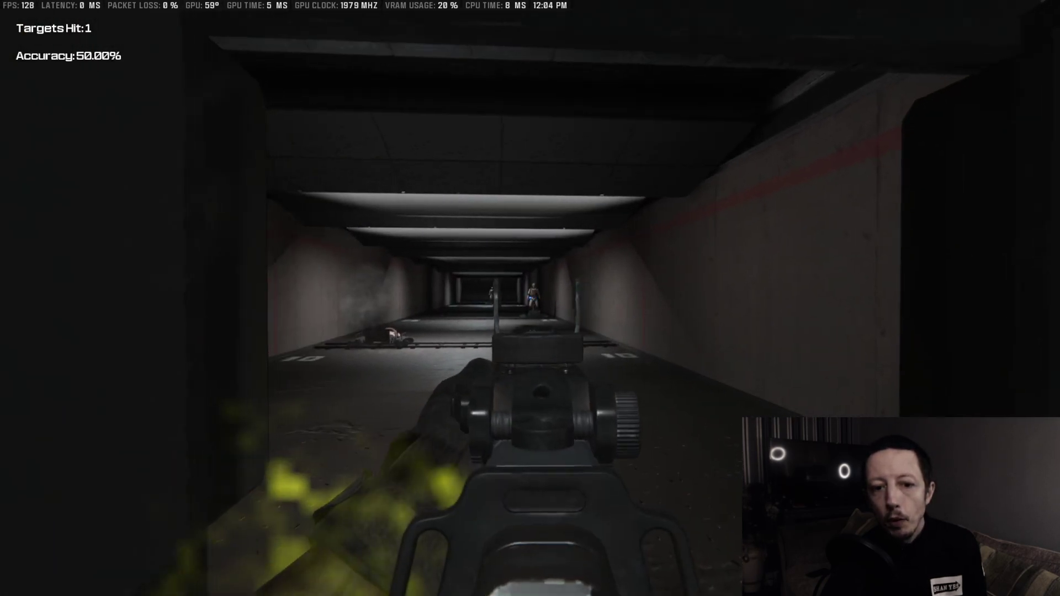
{"action": "left_click", "coordinate": [530, 298]}
{"action": "left_click", "coordinate": [530, 298]}
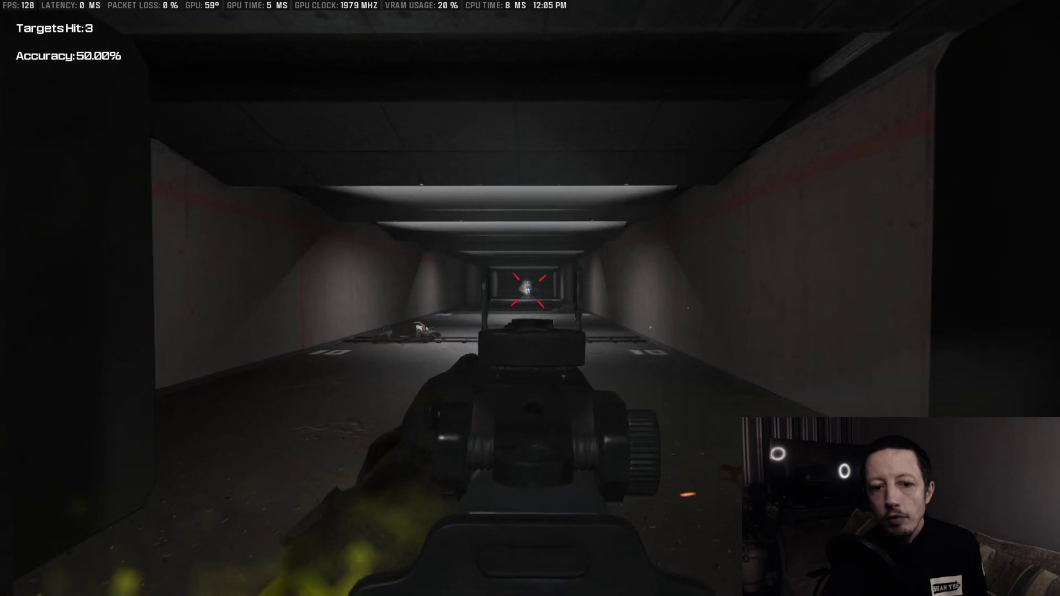
{"action": "key", "text": "r"}
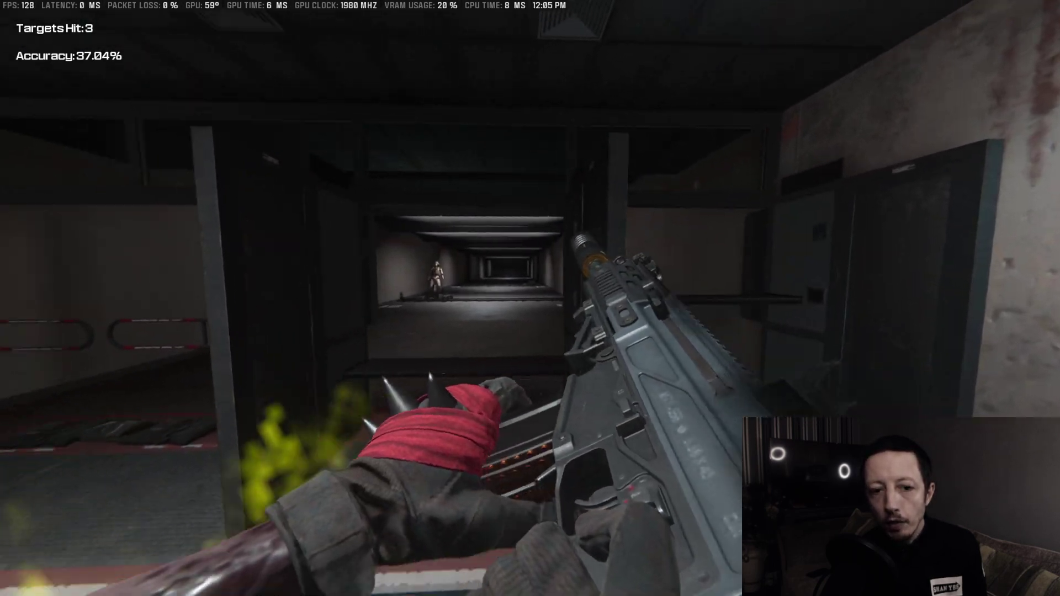
Shoot the reset targets while aiming down sights to test right stick control again, and reload.
{"action": "right_click", "coordinate": [530, 298]}
{"action": "left_click", "coordinate": [530, 298]}
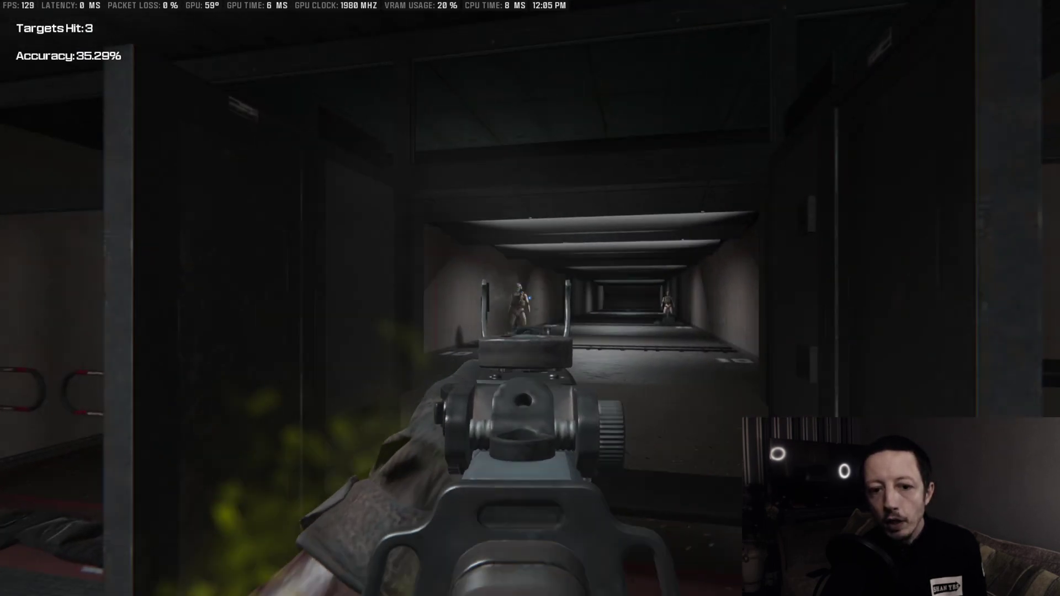
{"action": "left_click", "coordinate": [530, 299]}
{"action": "left_click", "coordinate": [530, 298]}
{"action": "left_click", "coordinate": [531, 298]}
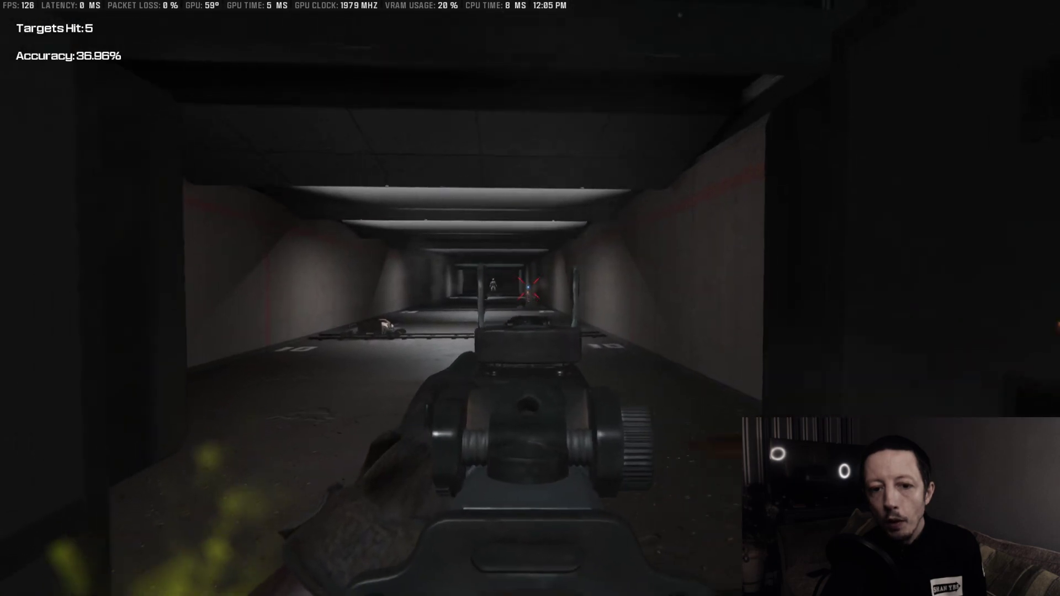
{"action": "left_click", "coordinate": [529, 298]}
{"action": "left_click", "coordinate": [530, 299]}
{"action": "key", "text": "r"}
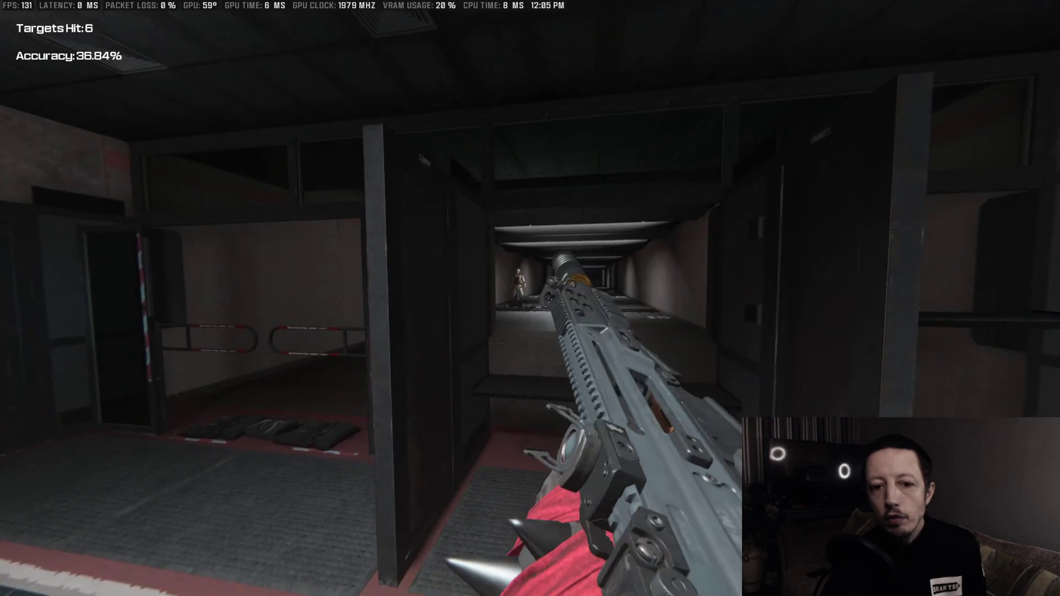
Check the controller's aiming settings down to the ADS Sensitivity Multiplier and return to the firing range.
{"action": "key", "text": "Escape"}
{"action": "key", "text": "Right"}
{"action": "key", "text": "Right"}
{"action": "key", "text": "Return"}
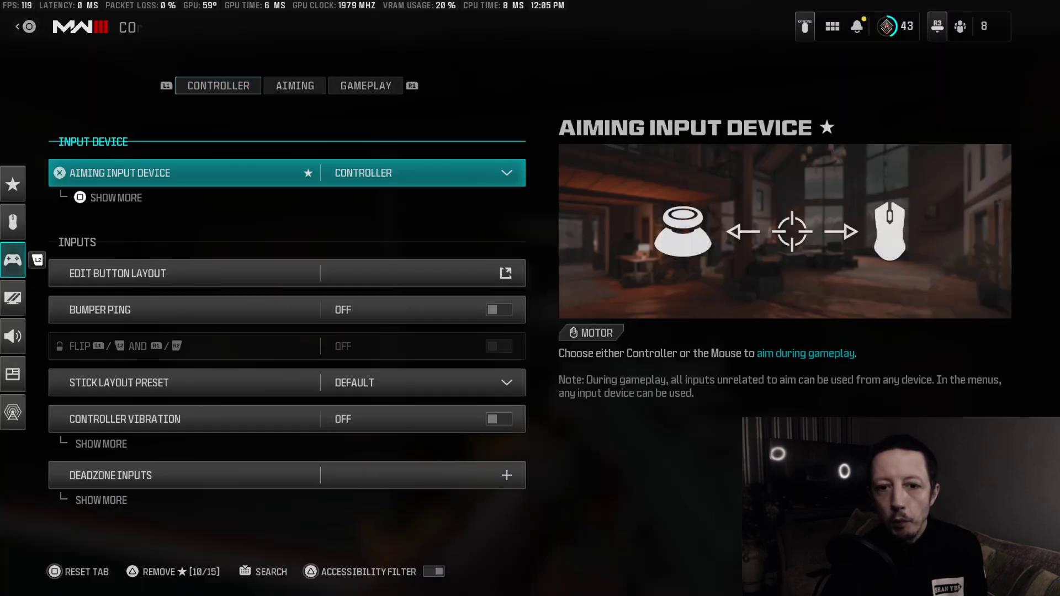
{"action": "key", "text": "Down"}
{"action": "key", "text": "Down"}
{"action": "key", "text": "Down"}
{"action": "key", "text": "e"}
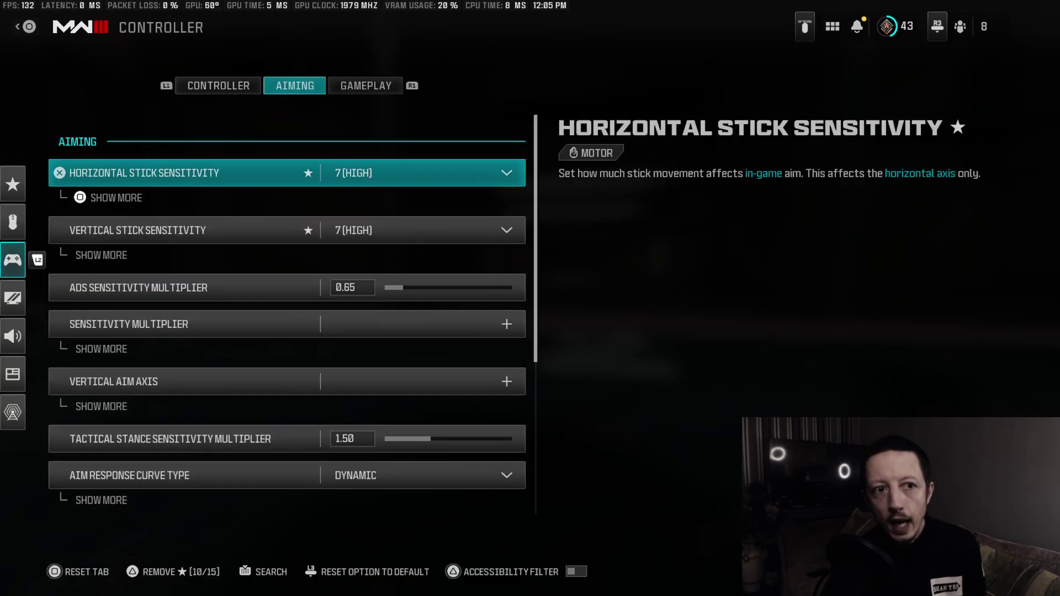
{"action": "key", "text": "Down"}
{"action": "key", "text": "Down"}
{"action": "key", "text": "Down"}
{"action": "key", "text": "Up"}
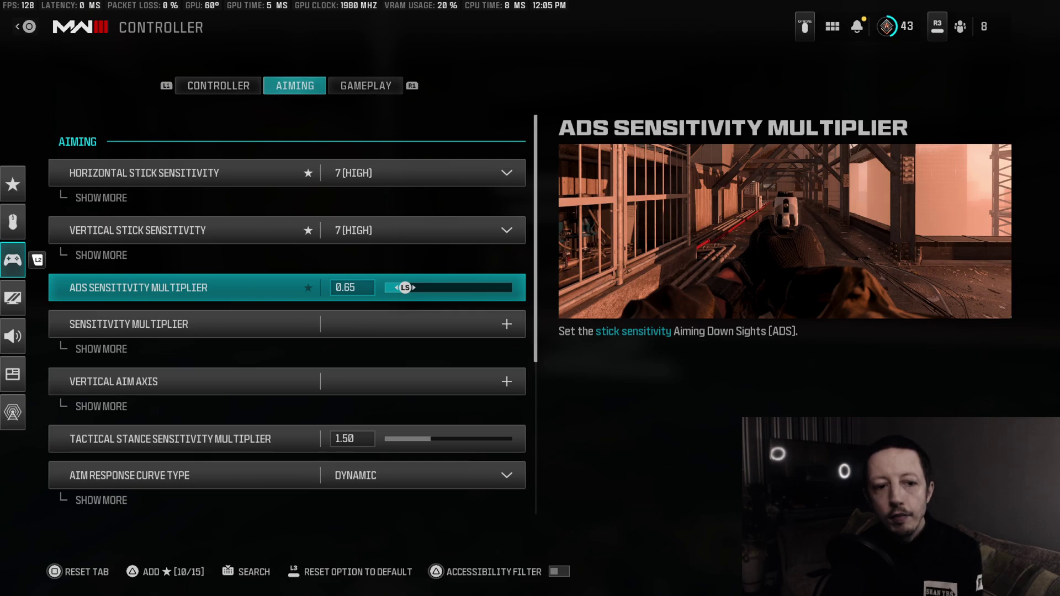
{"action": "key", "text": "Escape"}
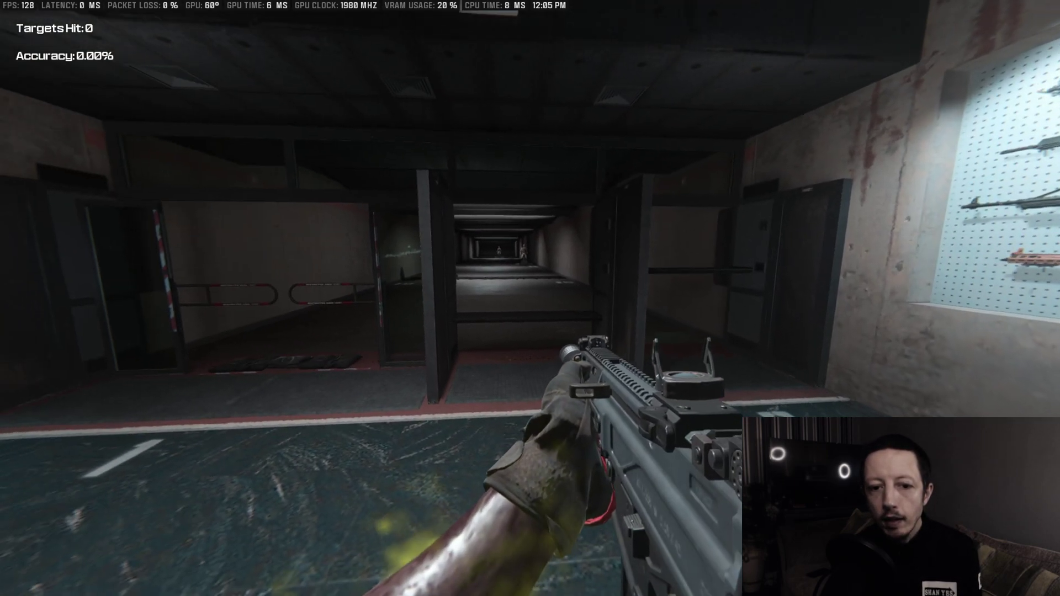
Shoot targets in the lane to test aiming, reopen the Control Panel and resume the firing range.
{"action": "key", "text": "w"}
{"action": "right_click", "coordinate": [530, 298]}
{"action": "left_click", "coordinate": [530, 298]}
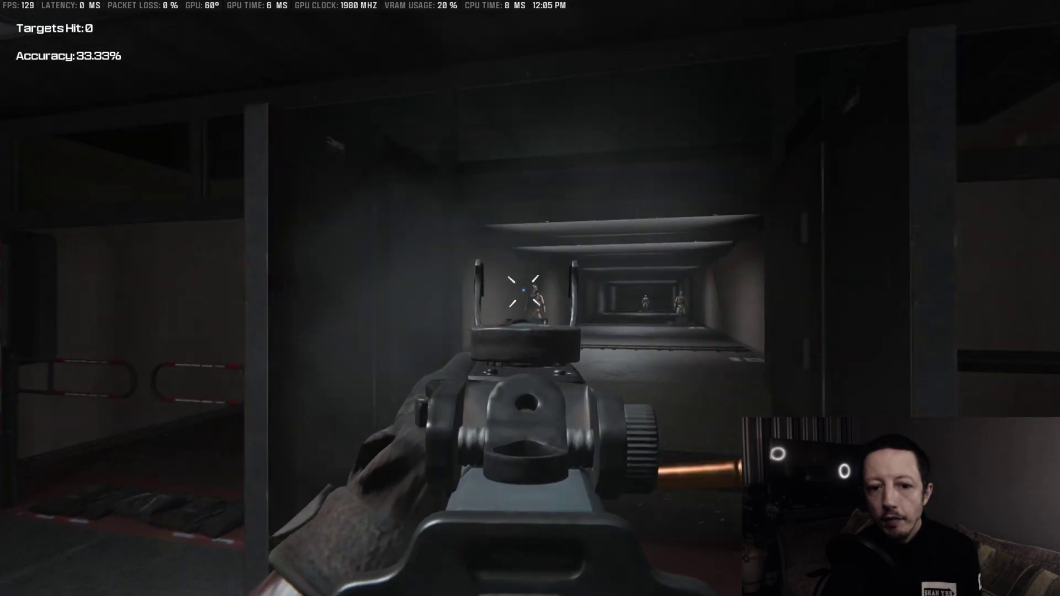
{"action": "right_click", "coordinate": [529, 299]}
{"action": "left_click", "coordinate": [530, 298]}
{"action": "left_click", "coordinate": [530, 298]}
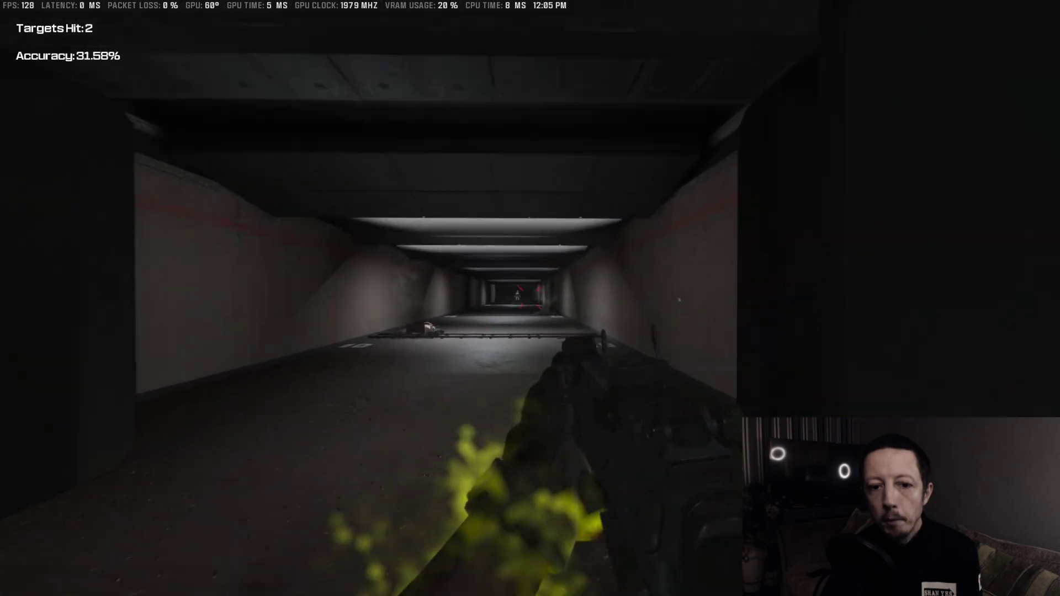
{"action": "key", "text": "f"}
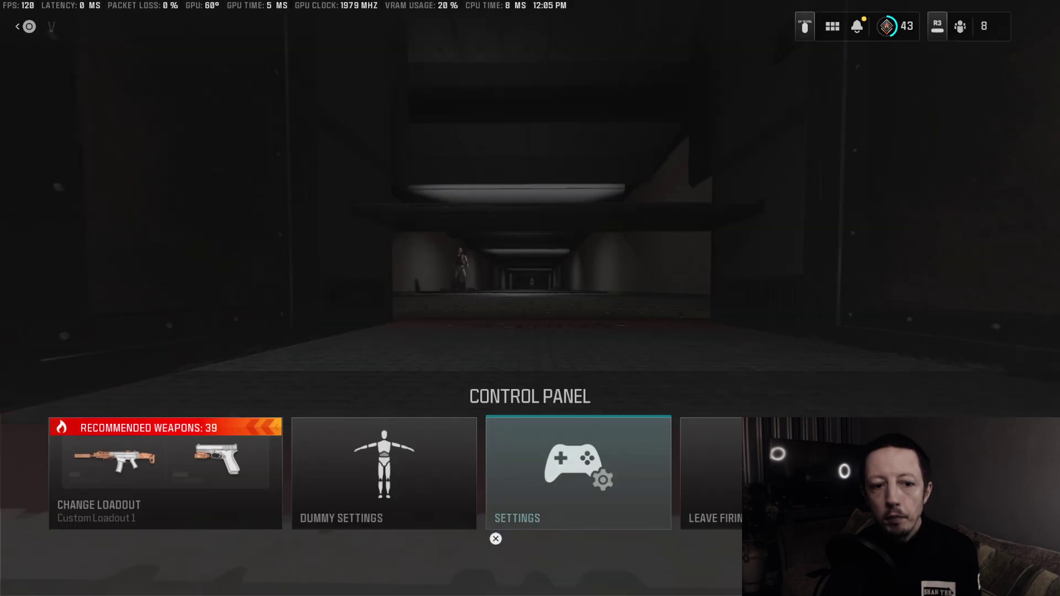
{"action": "key", "text": "Escape"}
Switch aim between the near and far targets with repeated aimed shots, reload and step back from the lane.
{"action": "key", "text": "w"}
{"action": "right_click", "coordinate": [530, 298]}
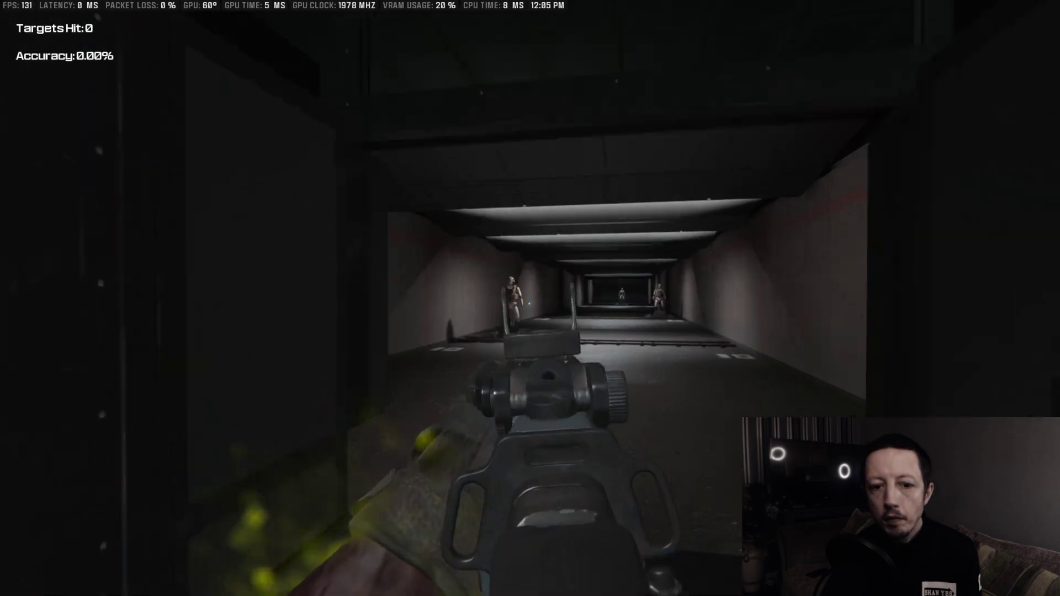
{"action": "left_click", "coordinate": [530, 298]}
{"action": "left_click", "coordinate": [530, 299]}
{"action": "right_click", "coordinate": [530, 299]}
{"action": "left_click", "coordinate": [529, 298]}
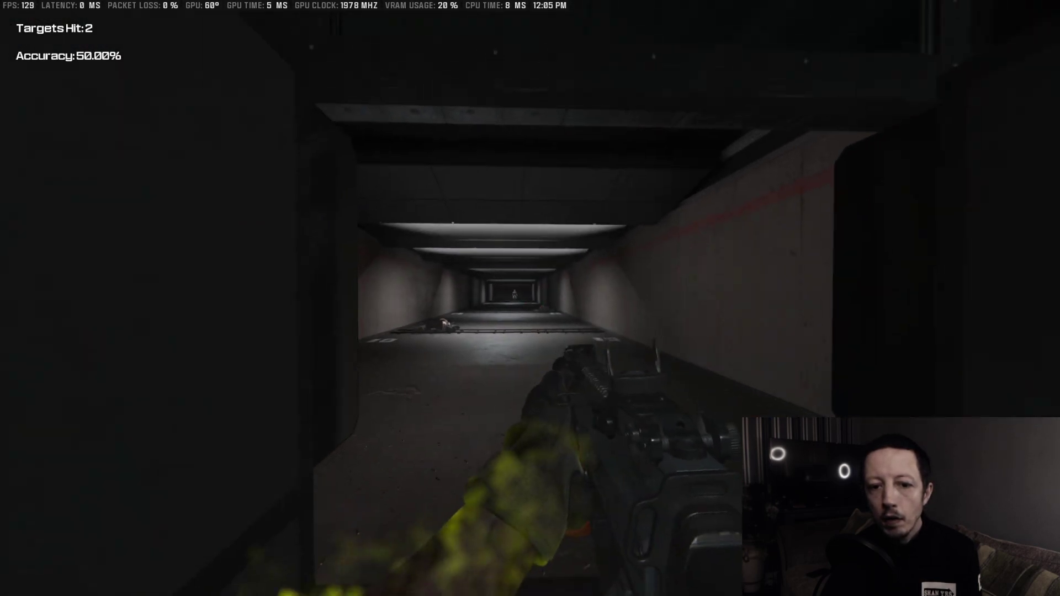
{"action": "right_click", "coordinate": [530, 299]}
{"action": "left_click", "coordinate": [530, 299]}
{"action": "left_click", "coordinate": [530, 298]}
{"action": "key", "text": "r"}
{"action": "key", "text": "s"}
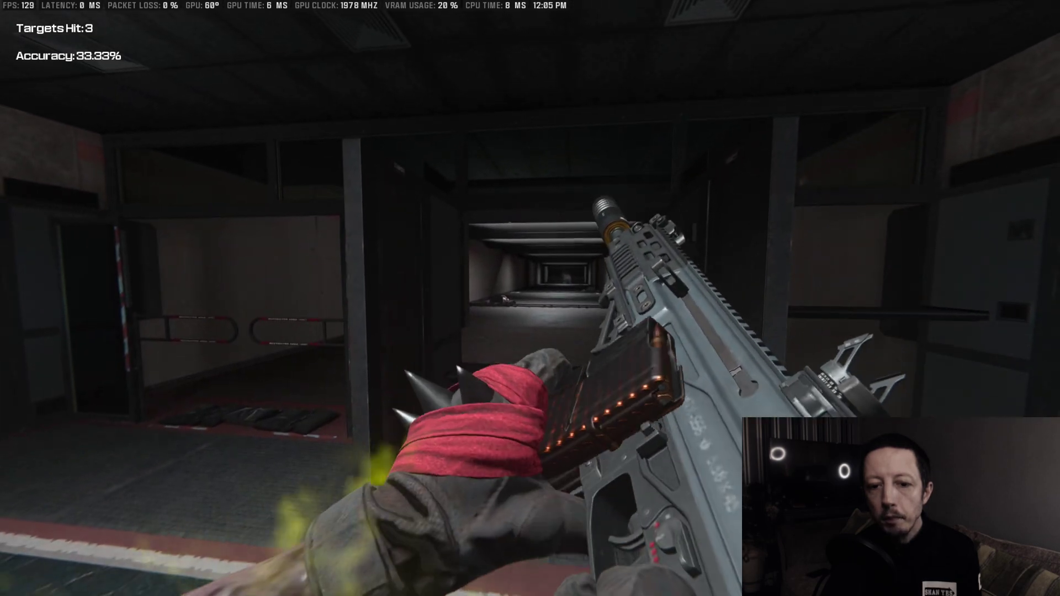
Move forward, backward and sideways in front of the lane to test movement without shooting.
{"action": "key", "text": "w"}
{"action": "key", "text": "a"}
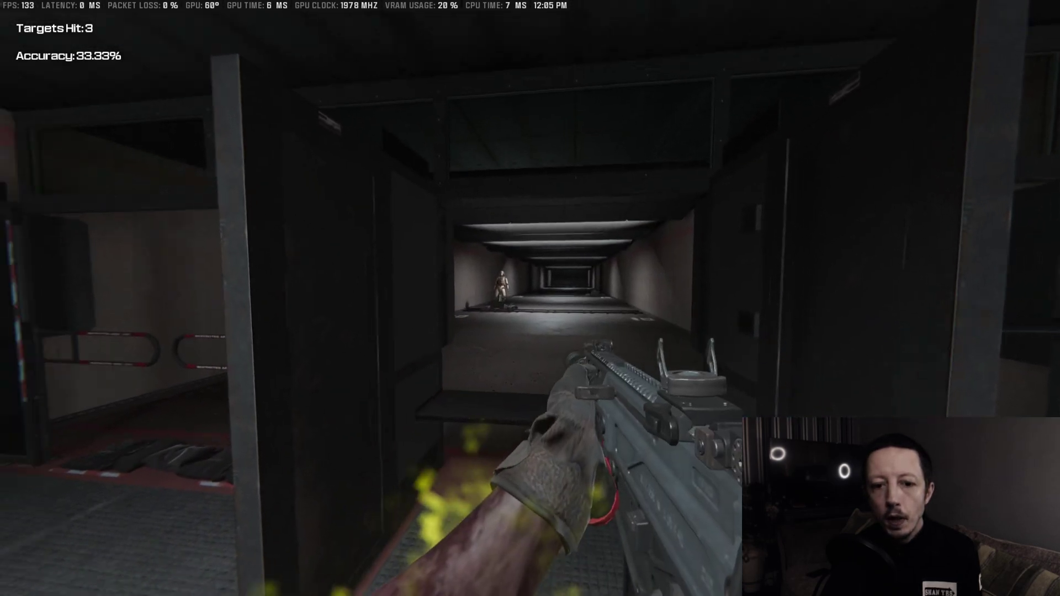
{"action": "key", "text": "d"}
{"action": "key", "text": "a"}
{"action": "key", "text": "s"}
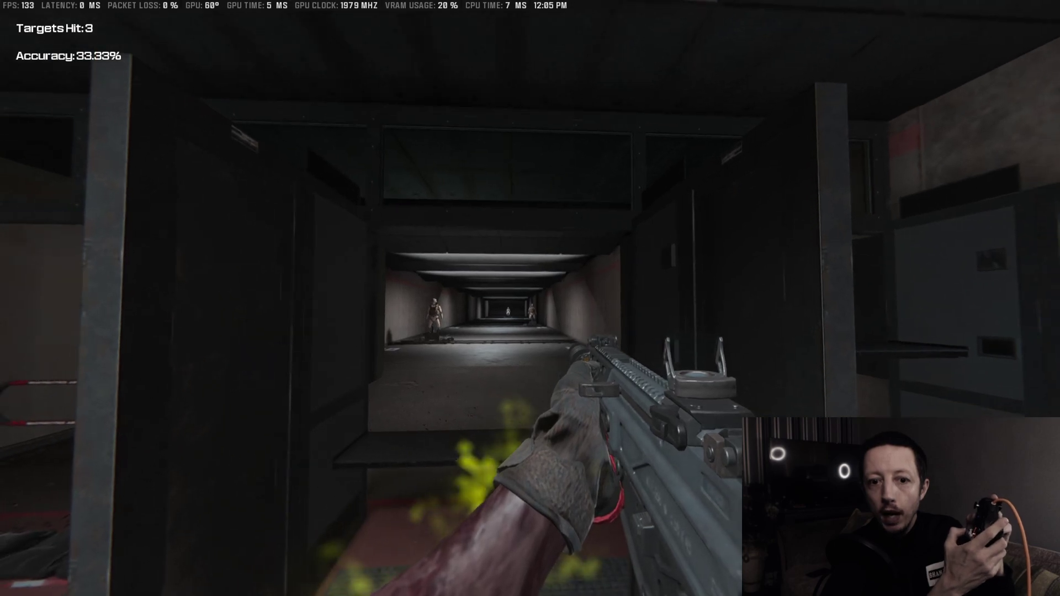
{"action": "key", "text": "w"}
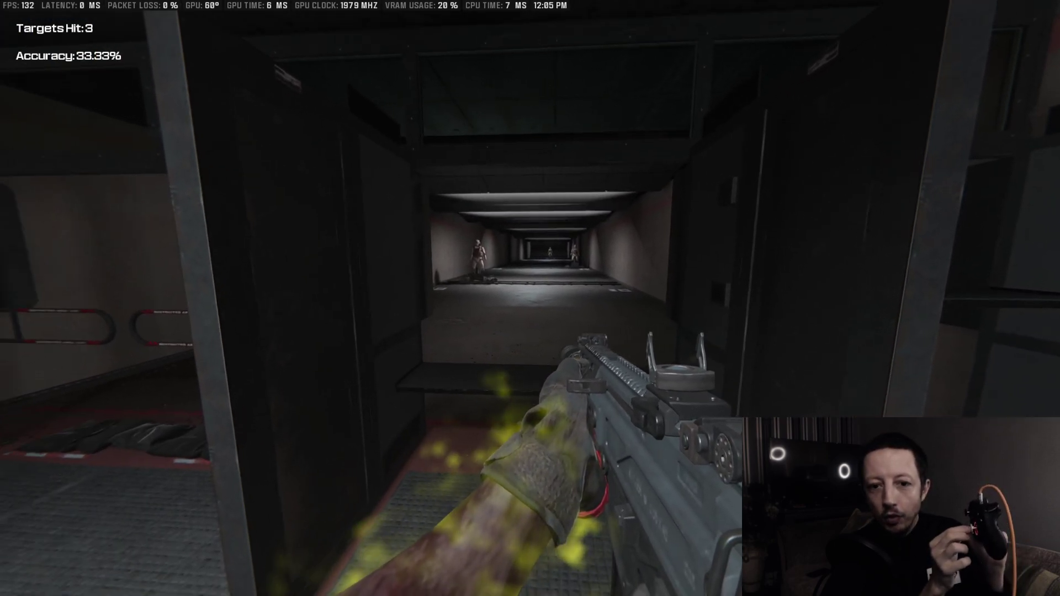
{"action": "key", "text": "d"}
{"action": "key", "text": "a"}
Reopen the in-game settings and review the aiming options from Horizontal Stick Sensitivity through ADS Sensitivity Transition Timing.
{"action": "key", "text": "Escape"}
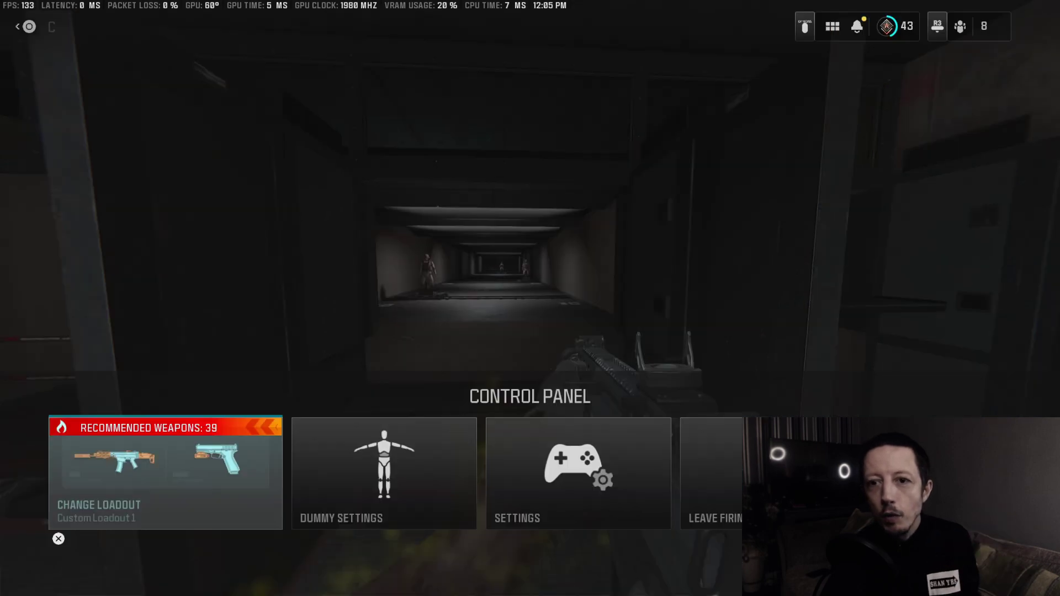
{"action": "key", "text": "Right"}
{"action": "key", "text": "Right"}
{"action": "key", "text": "Return"}
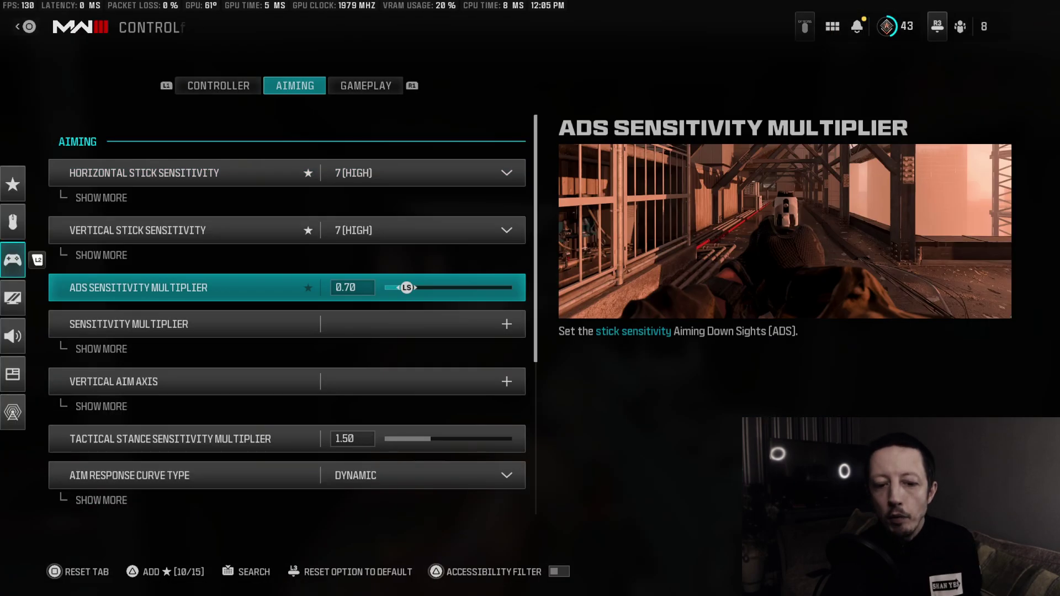
{"action": "key", "text": "Down"}
{"action": "key", "text": "Down"}
{"action": "key", "text": "Down"}
{"action": "key", "text": "Down"}
{"action": "key", "text": "Down"}
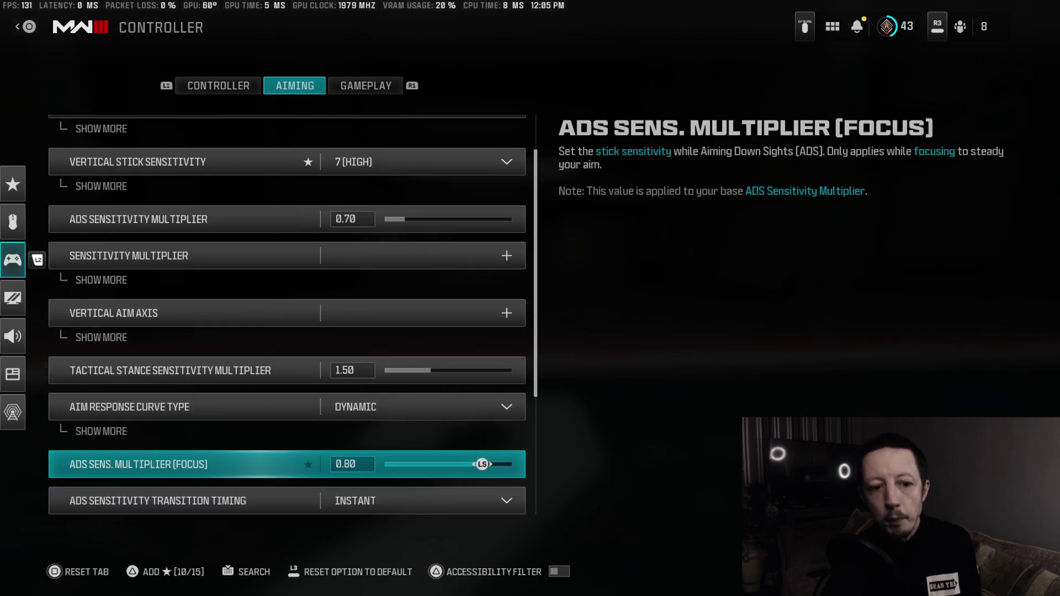
{"action": "key", "text": "Down"}
{"action": "key", "text": "Up"}
{"action": "key", "text": "Up"}
{"action": "key", "text": "Up"}
{"action": "key", "text": "Up"}
{"action": "key", "text": "Up"}
{"action": "key", "text": "Up"}
{"action": "key", "text": "Up"}
{"action": "key", "text": "Up"}
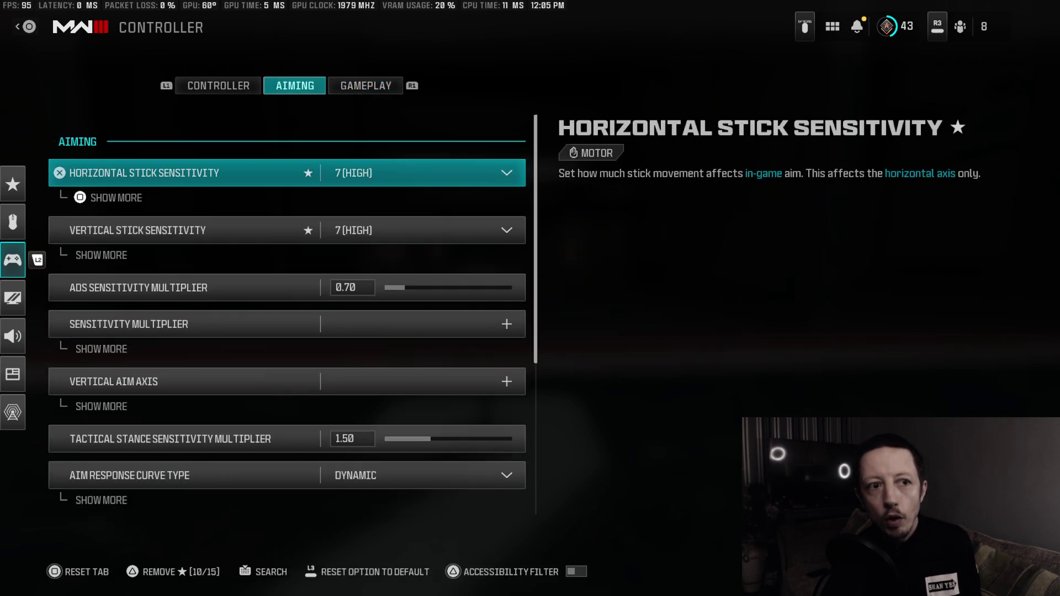
Expand Deadzone Inputs in the general controller settings.
{"action": "key", "text": "q"}
{"action": "key", "text": "Down"}
{"action": "key", "text": "Down"}
{"action": "key", "text": "Down"}
{"action": "key", "text": "Down"}
{"action": "key", "text": "Down"}
{"action": "key", "text": "Down"}
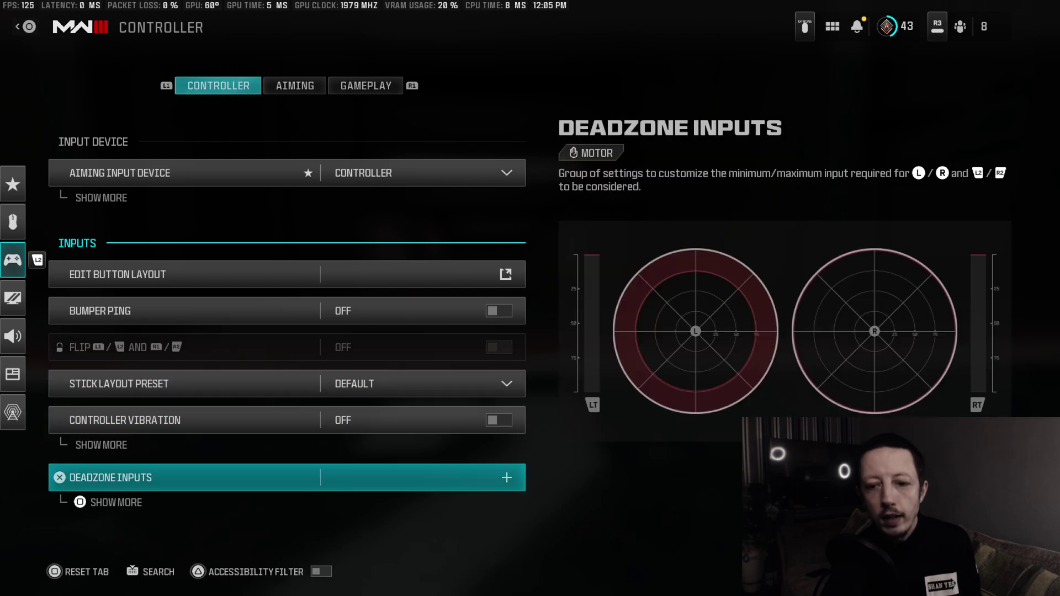
{"action": "key", "text": "Return"}
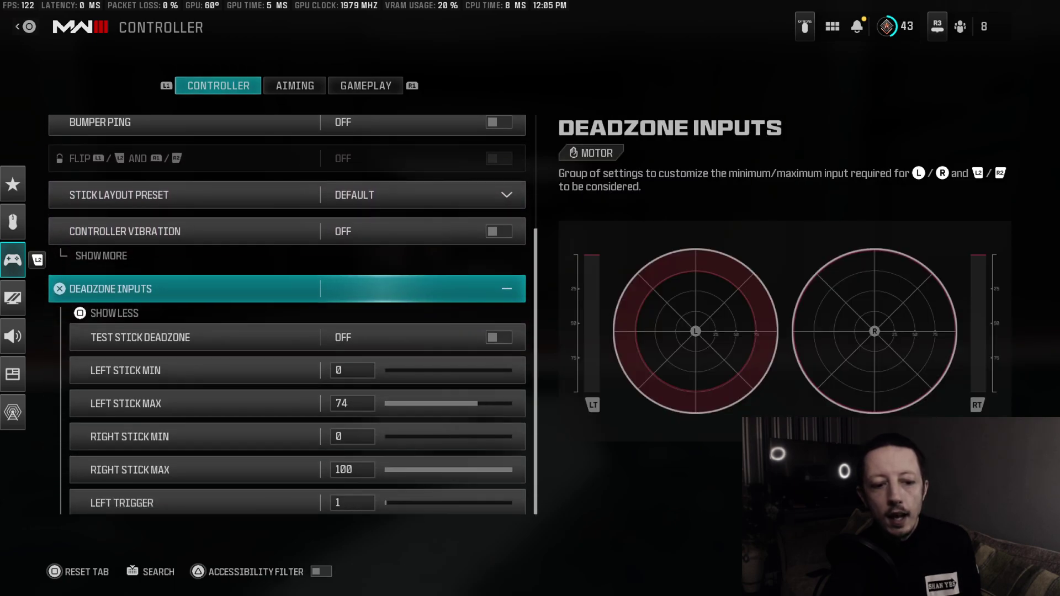
Examine the minimum and maximum deadzone settings for the left and right sticks.
{"action": "key", "text": "Down"}
{"action": "key", "text": "Down"}
{"action": "key", "text": "Down"}
{"action": "key", "text": "Down"}
{"action": "key", "text": "Up"}
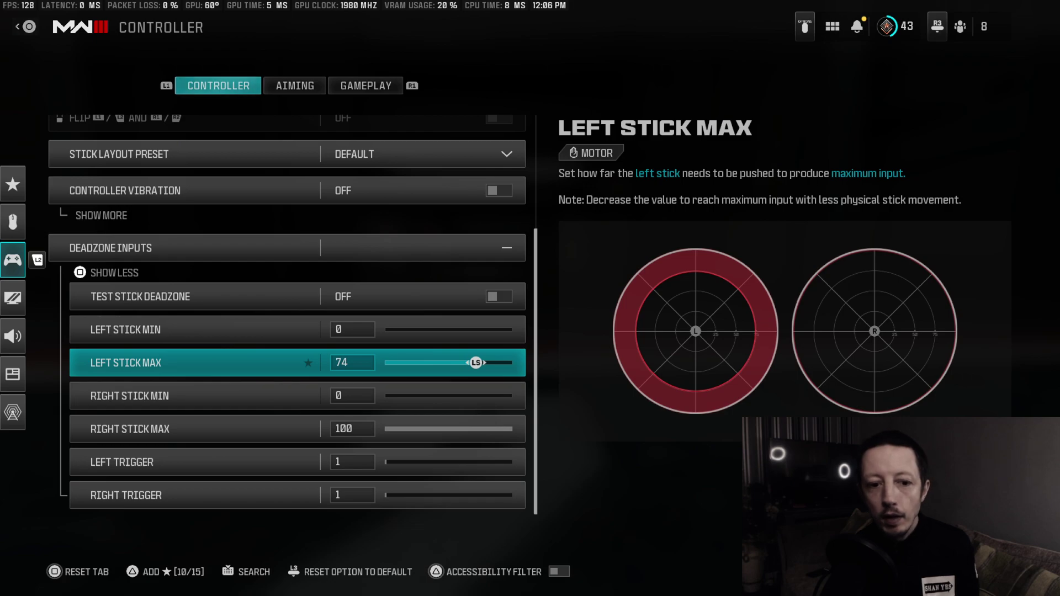
{"action": "key", "text": "Up"}
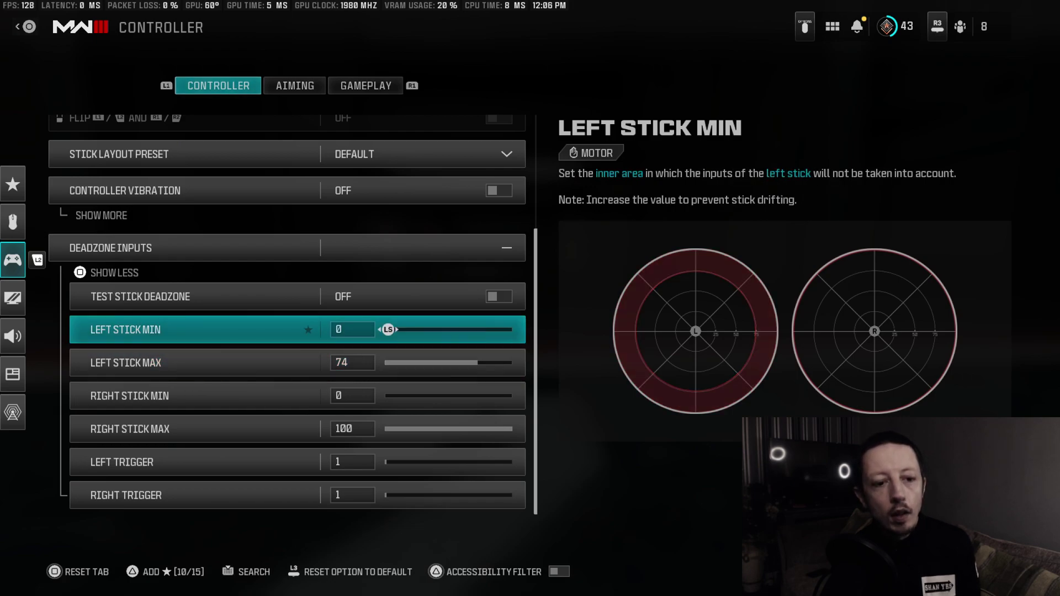
{"action": "key", "text": "Down"}
{"action": "key", "text": "Down"}
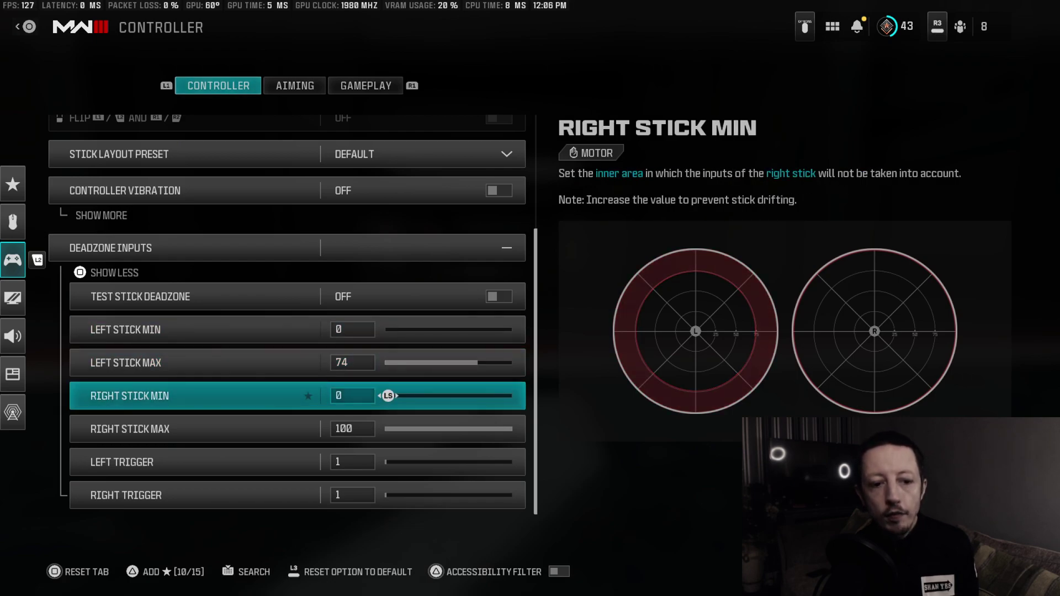
{"action": "key", "text": "Down"}
{"action": "key", "text": "Up"}
{"action": "key", "text": "Up"}
{"action": "key", "text": "Up"}
{"action": "key", "text": "Down"}
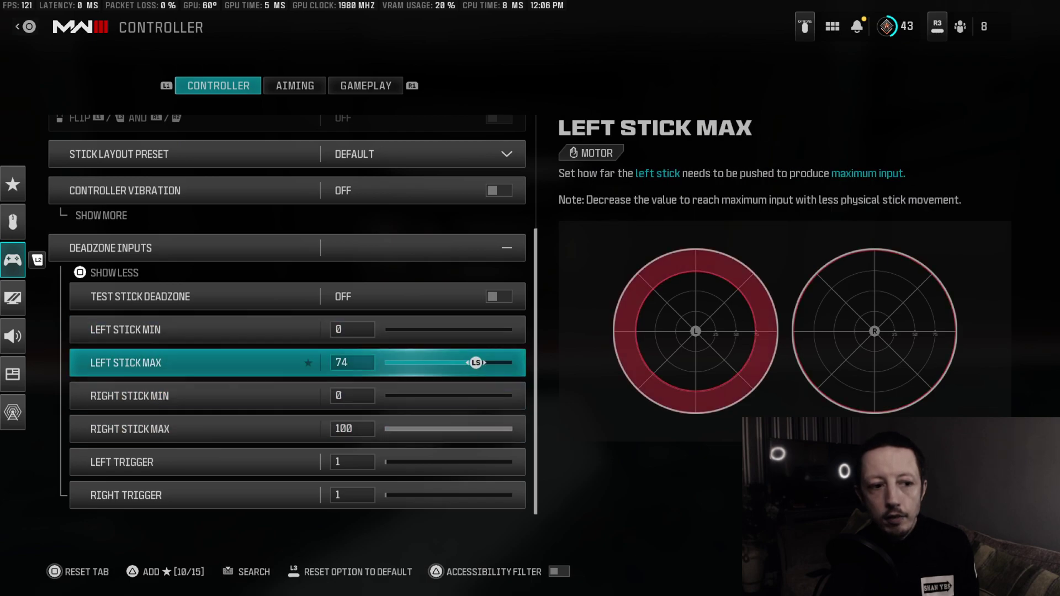
{"action": "key", "text": "Up"}
Set the in-game Right Stick Min deadzone to 10.
{"action": "key", "text": "Down"}
{"action": "key", "text": "Down"}
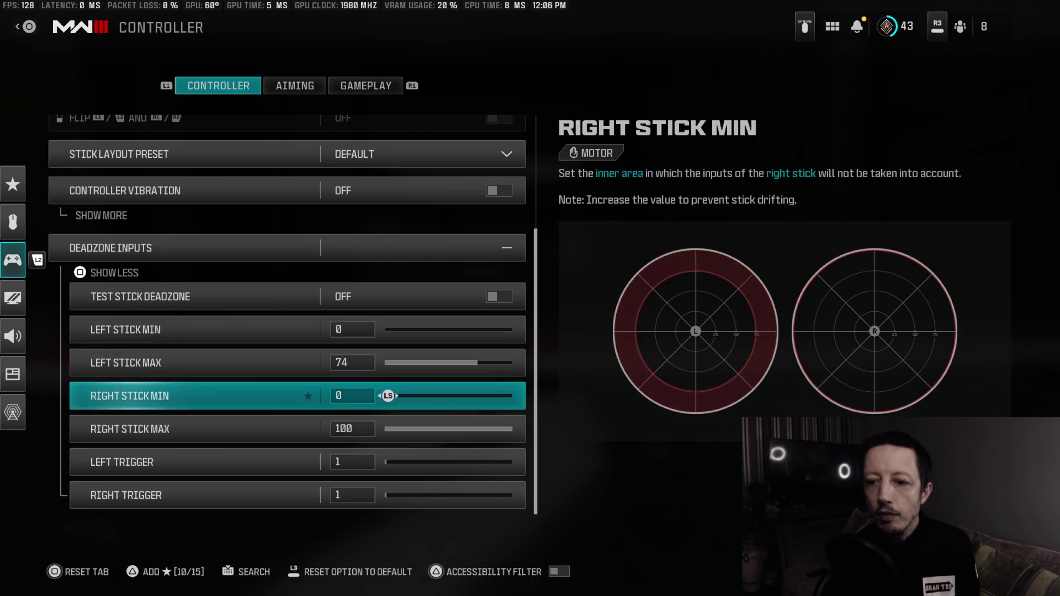
{"action": "key", "text": "Right"}
{"action": "key", "text": "Right"}
{"action": "key", "text": "Right"}
{"action": "key", "text": "Right"}
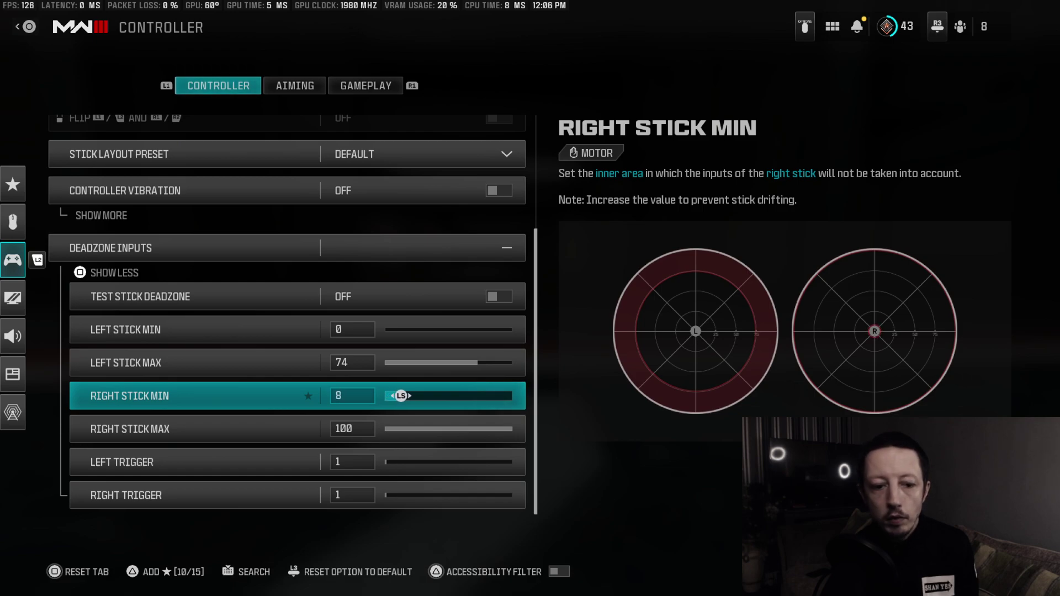
{"action": "key", "text": "Right"}
{"action": "key", "text": "Right"}
{"action": "key", "text": "Right"}
{"action": "key", "text": "Right"}
{"action": "key", "text": "Right"}
{"action": "key", "text": "Right"}
{"action": "key", "text": "Right"}
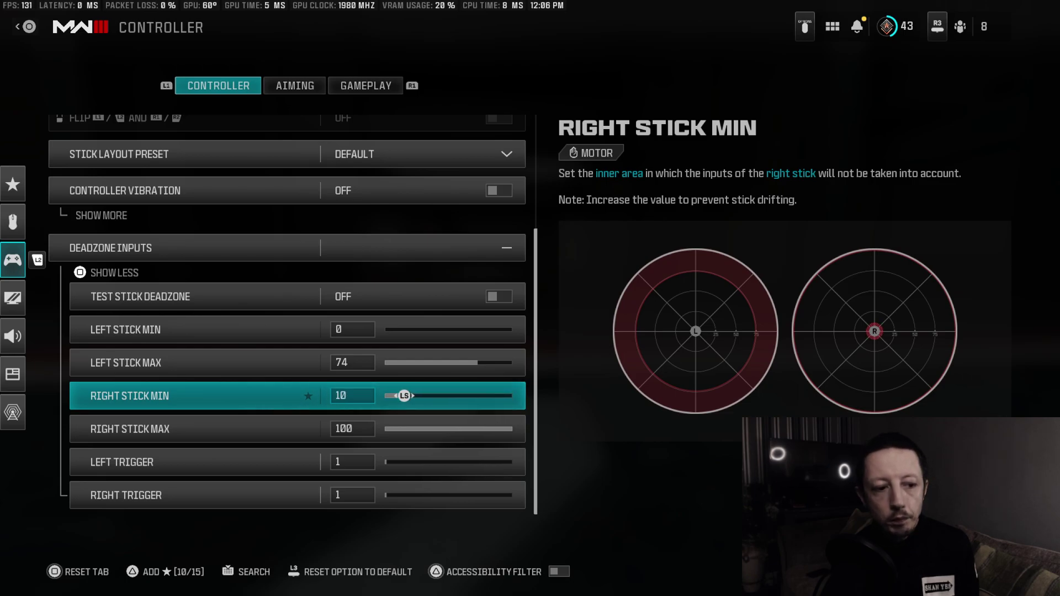
Close the settings and test aiming at the firing range targets with the Right Stick Min deadzone at 10.
{"action": "key", "text": "Escape"}
{"action": "key", "text": "Escape"}
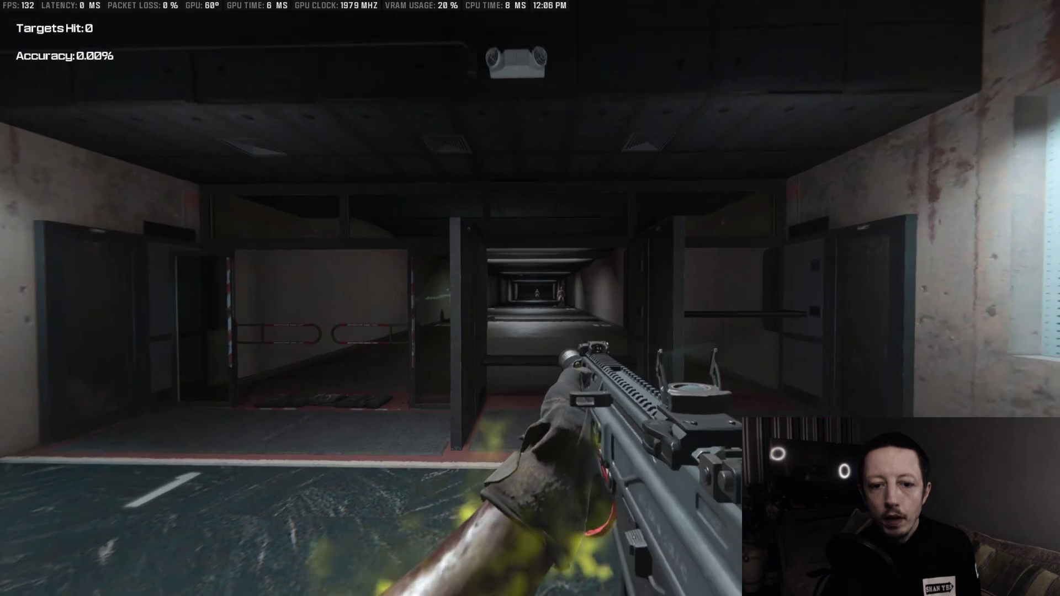
{"action": "key", "text": "w"}
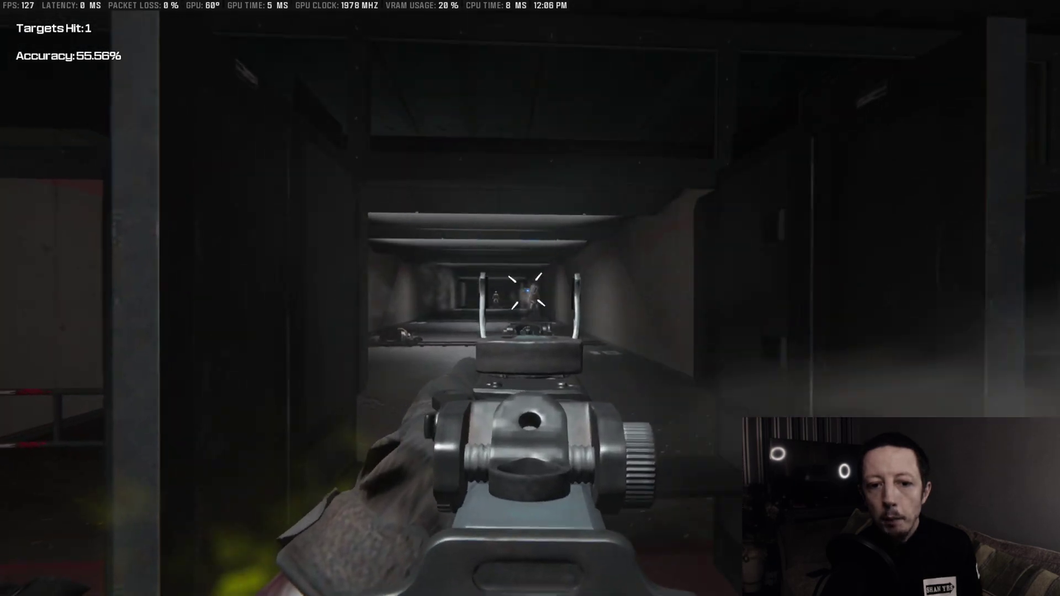
{"action": "key", "text": "w"}
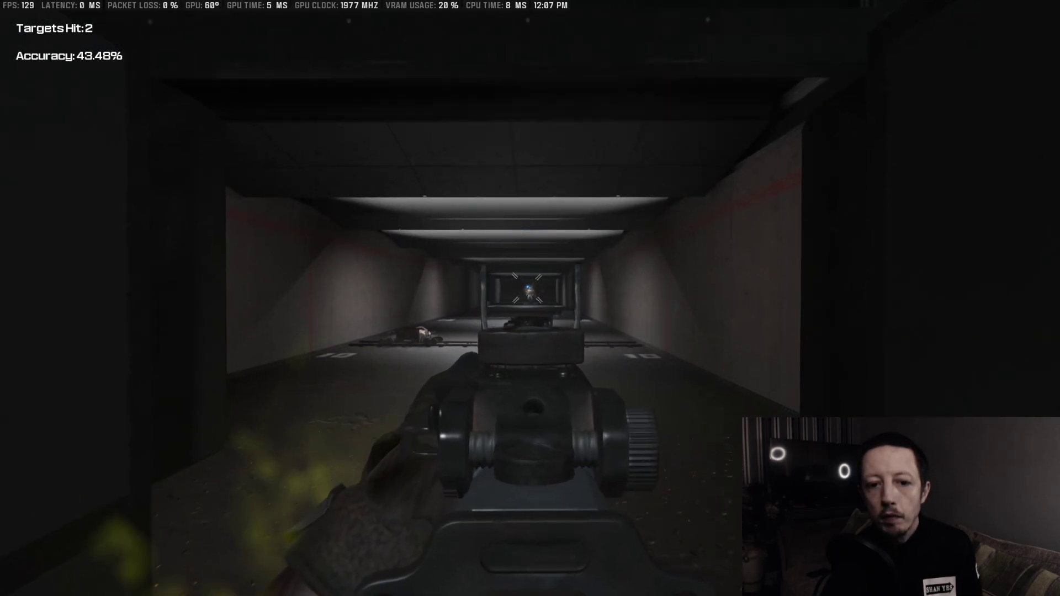
{"action": "key", "text": "r"}
{"action": "key", "text": "s"}
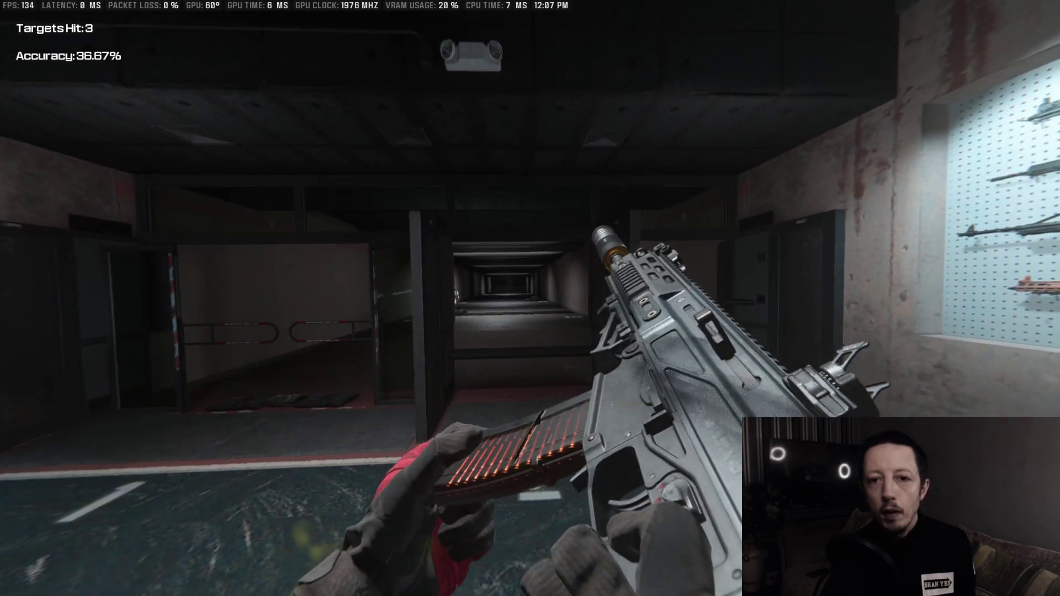
Switch to the Nacon software, activate the profiles with the right stick's dead zone at 20, and close the software.
{"action": "key", "text": "super"}
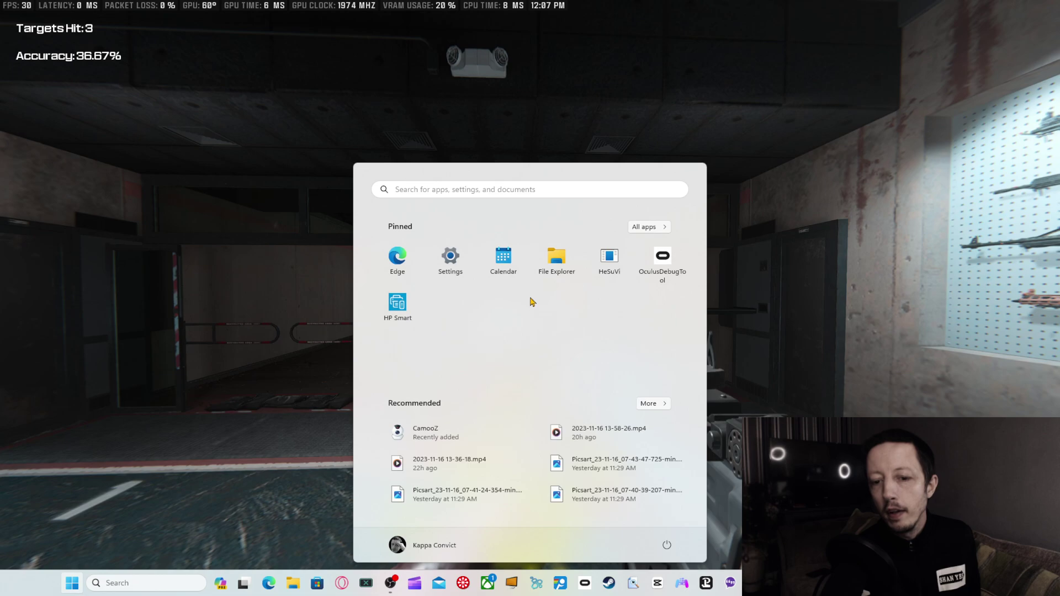
{"action": "left_click", "coordinate": [755, 584]}
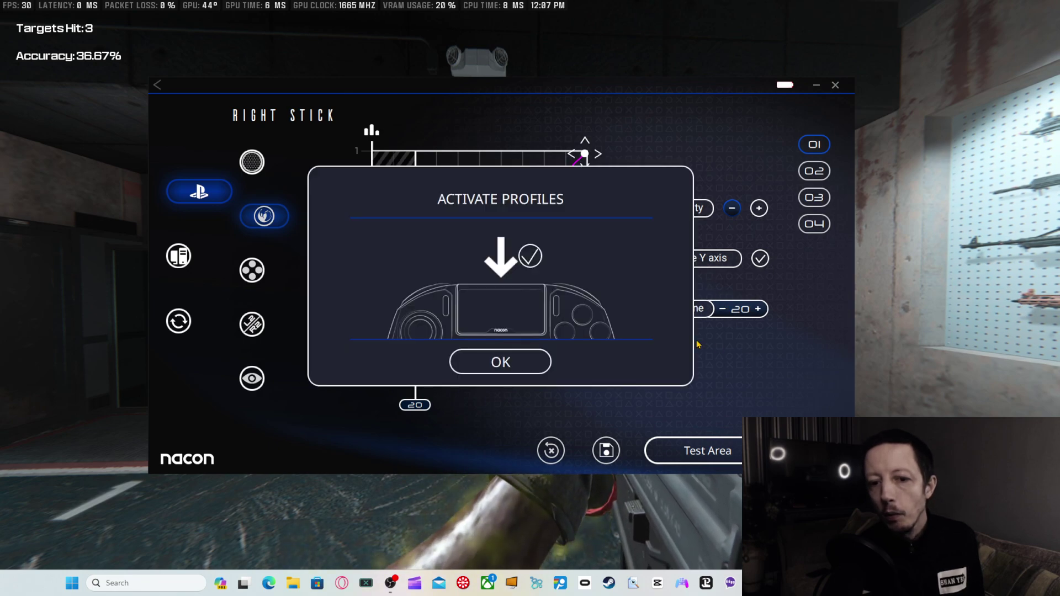
{"action": "left_click", "coordinate": [541, 362]}
{"action": "left_click", "coordinate": [836, 85]}
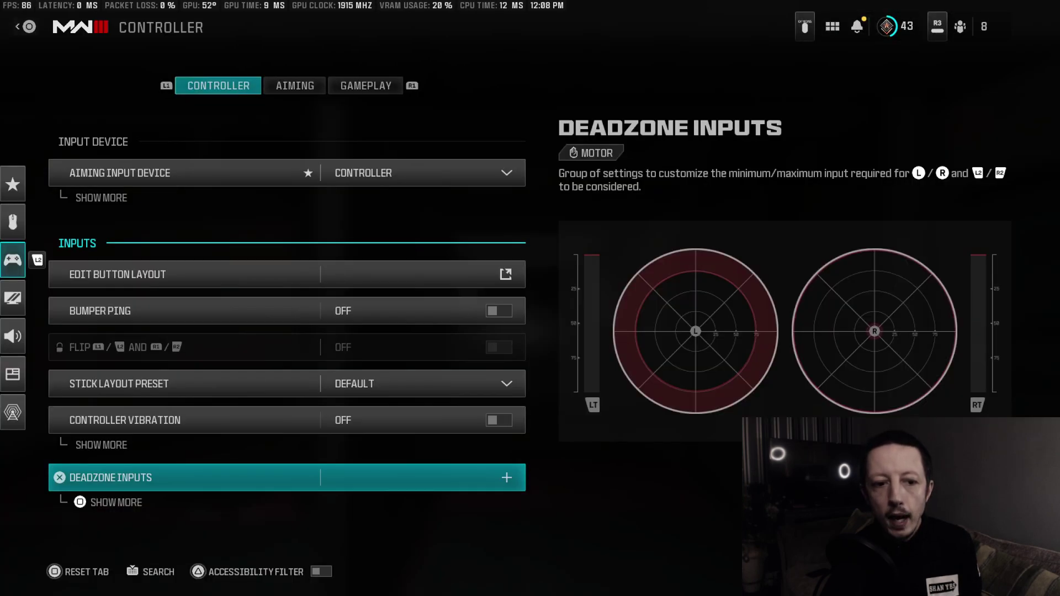
Set the in-game Right Stick Min deadzone to 0 under Deadzone Inputs and return to the firing range.
{"action": "key", "text": "Down"}
{"action": "key", "text": "Down"}
{"action": "key", "text": "Up"}
{"action": "key", "text": "Up"}
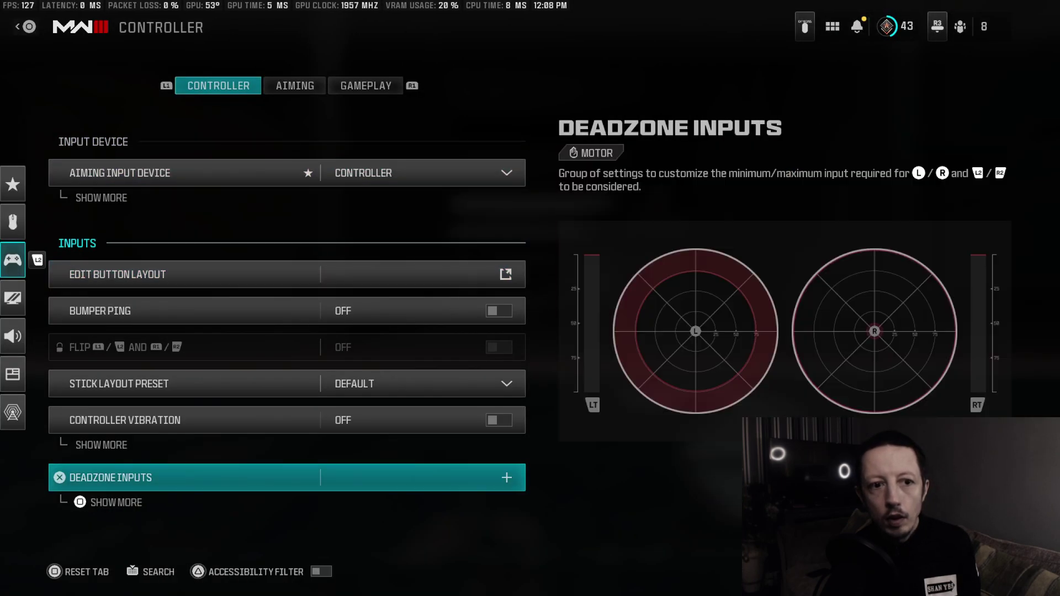
{"action": "key", "text": "Down"}
{"action": "key", "text": "Down"}
{"action": "key", "text": "Down"}
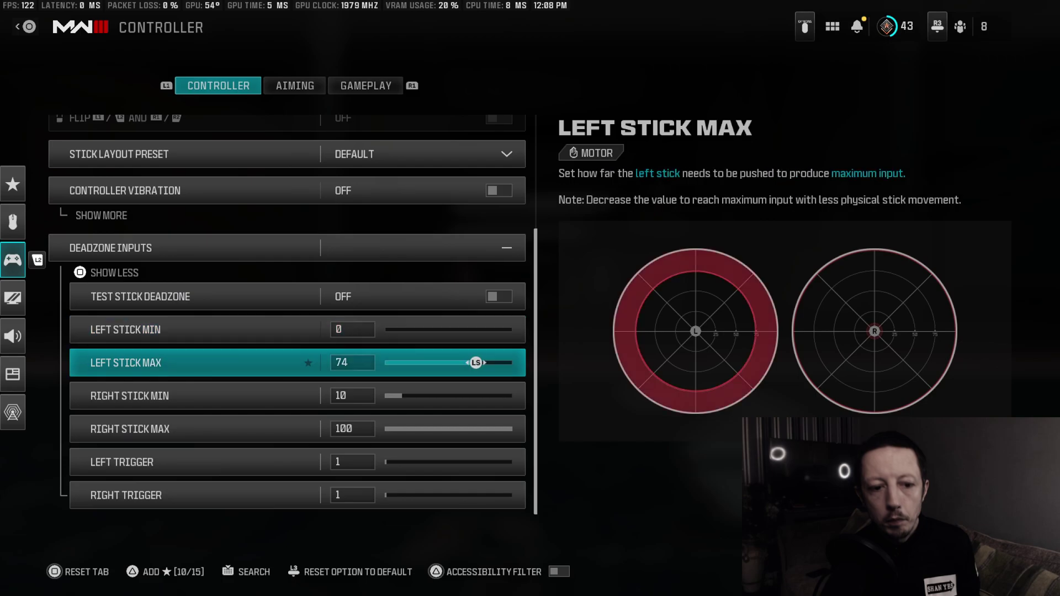
{"action": "key", "text": "Down"}
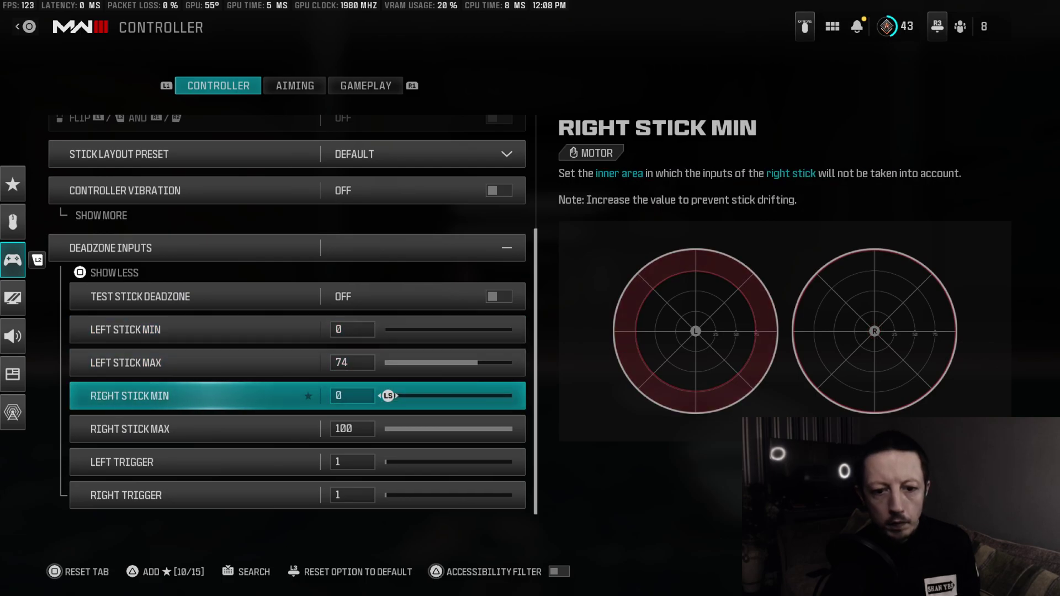
{"action": "key", "text": "Escape"}
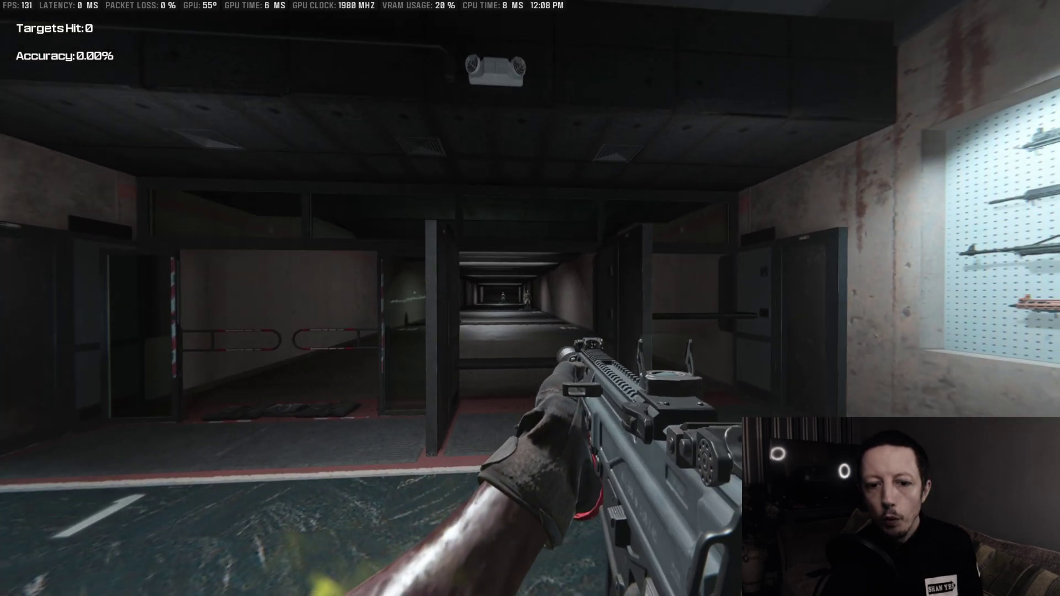
Test the 0 in-game deadzone by repeatedly aiming down sights and shooting the near, middle and far targets in the firing range.
{"action": "key", "text": "w"}
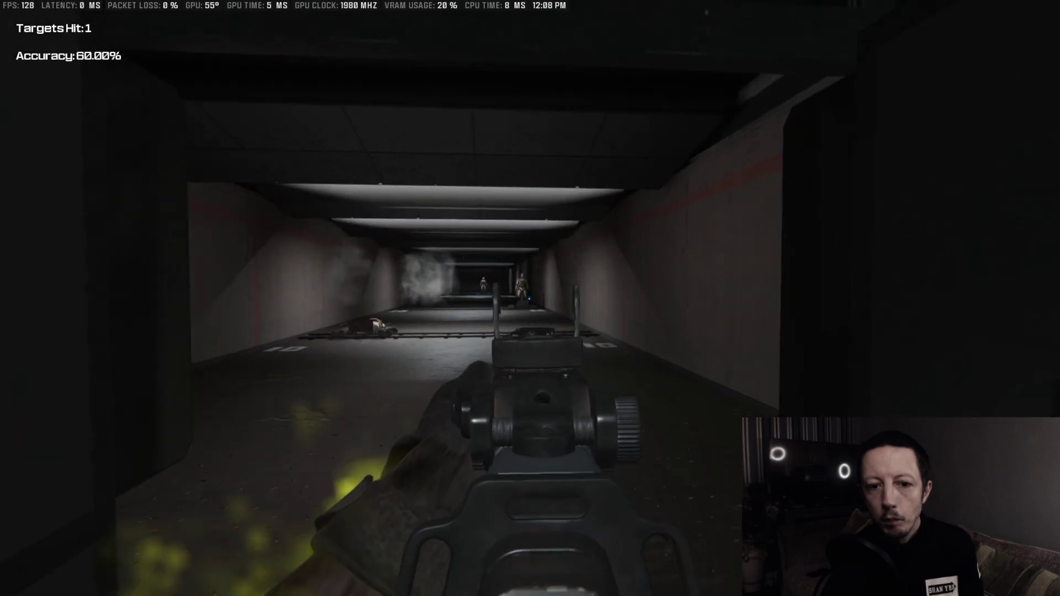
{"action": "left_click", "coordinate": [530, 298]}
{"action": "left_click", "coordinate": [531, 299]}
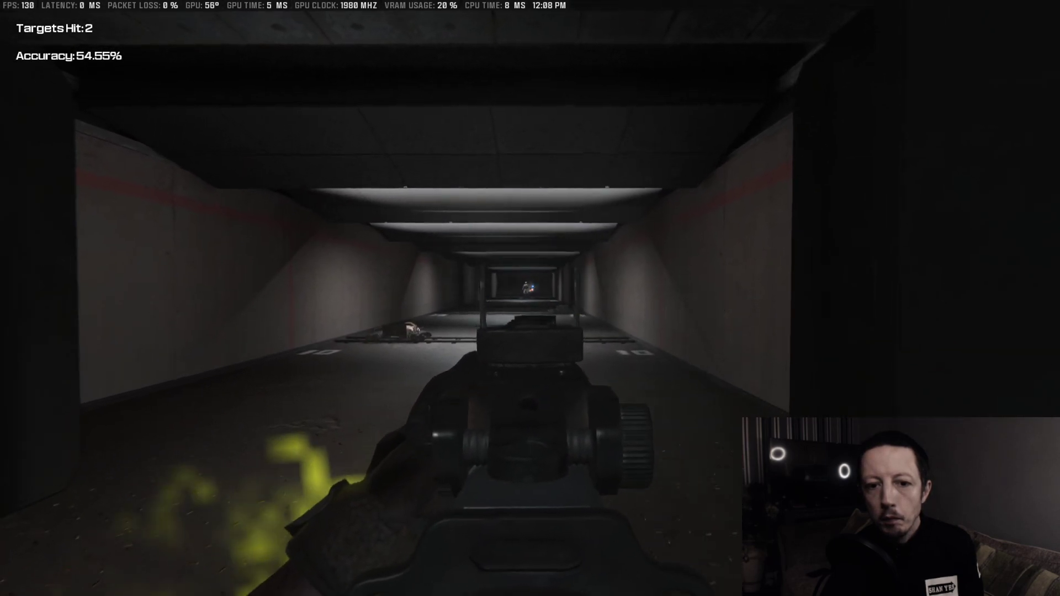
{"action": "left_click", "coordinate": [530, 298]}
{"action": "key", "text": "s"}
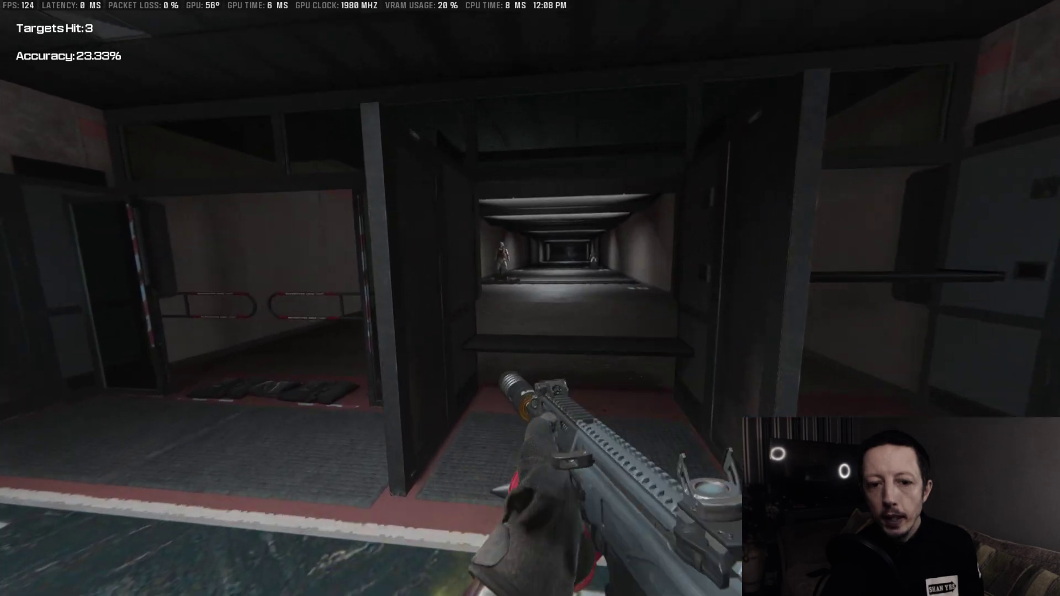
{"action": "right_click", "coordinate": [530, 299]}
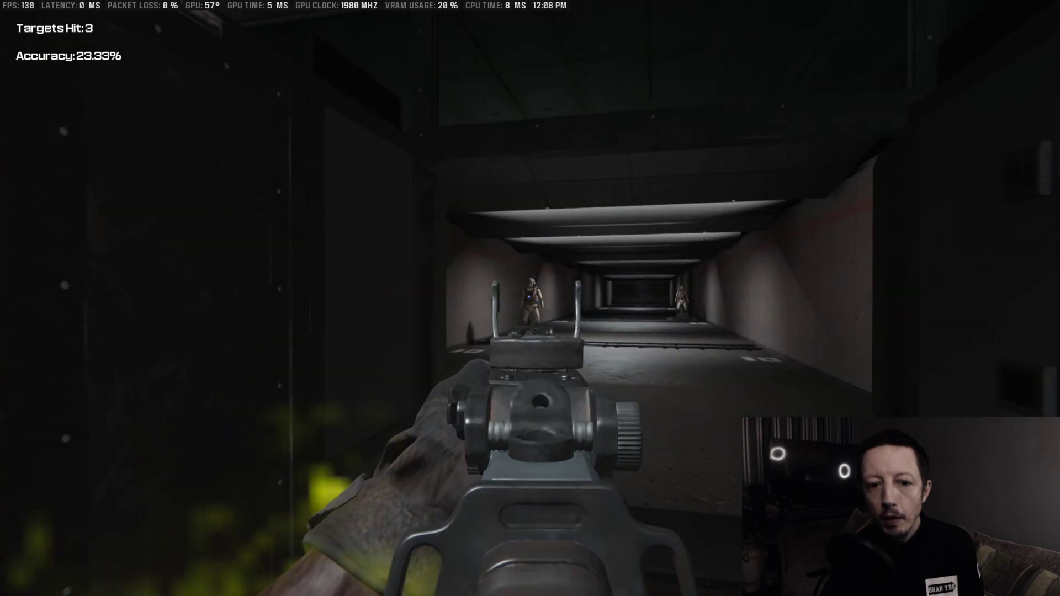
{"action": "left_click", "coordinate": [530, 299]}
{"action": "left_click", "coordinate": [530, 298]}
{"action": "left_click", "coordinate": [530, 298]}
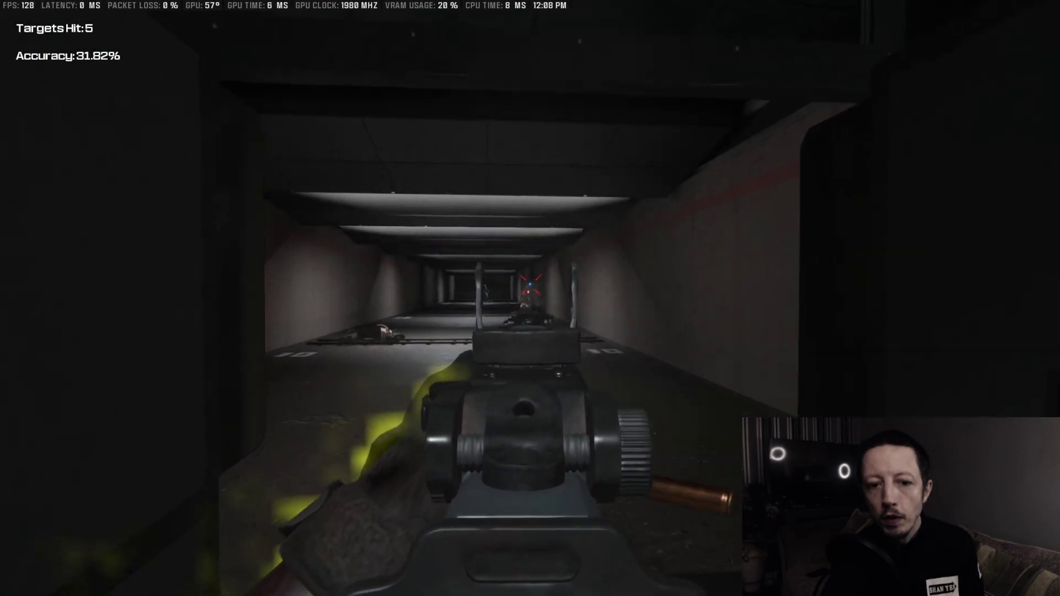
{"action": "key", "text": "w"}
{"action": "left_click", "coordinate": [530, 298]}
{"action": "left_click", "coordinate": [530, 299]}
{"action": "left_click", "coordinate": [530, 299]}
{"action": "left_click", "coordinate": [530, 299]}
{"action": "key", "text": "s"}
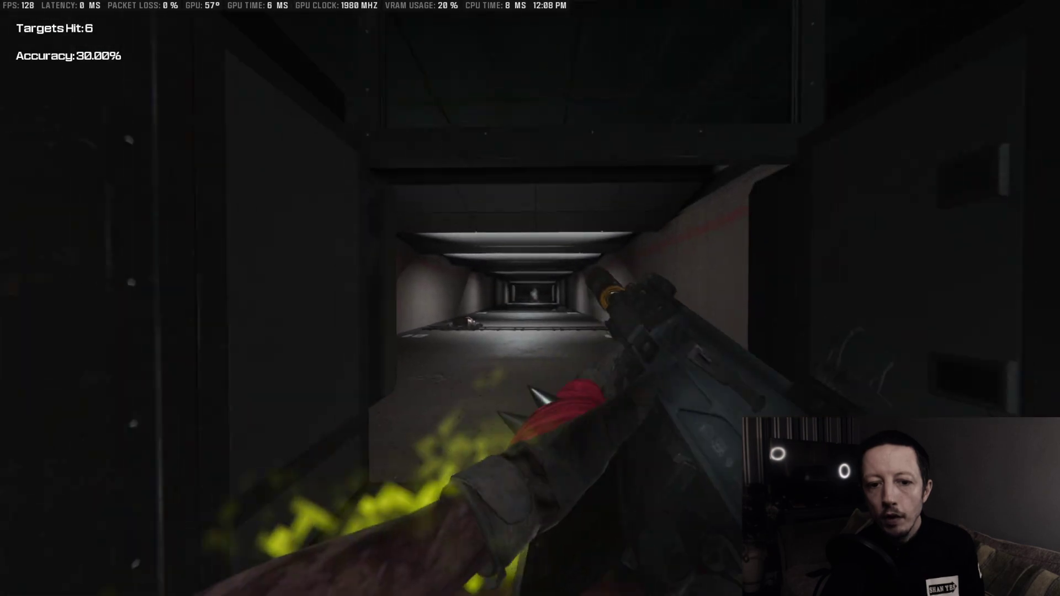
{"action": "key", "text": "w"}
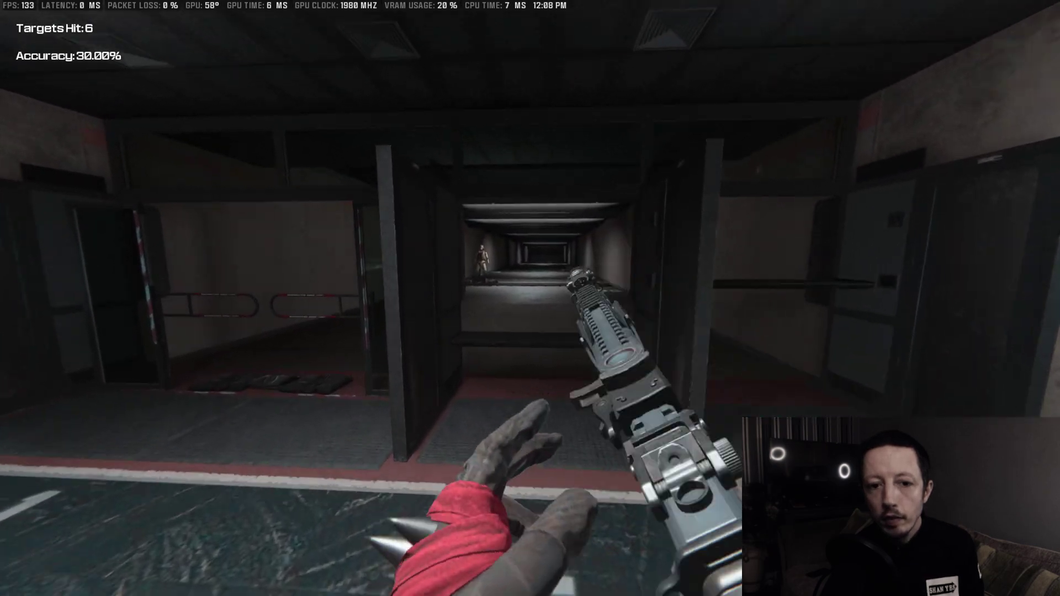
{"action": "key", "text": "w"}
{"action": "right_click", "coordinate": [530, 299]}
{"action": "left_click", "coordinate": [530, 299]}
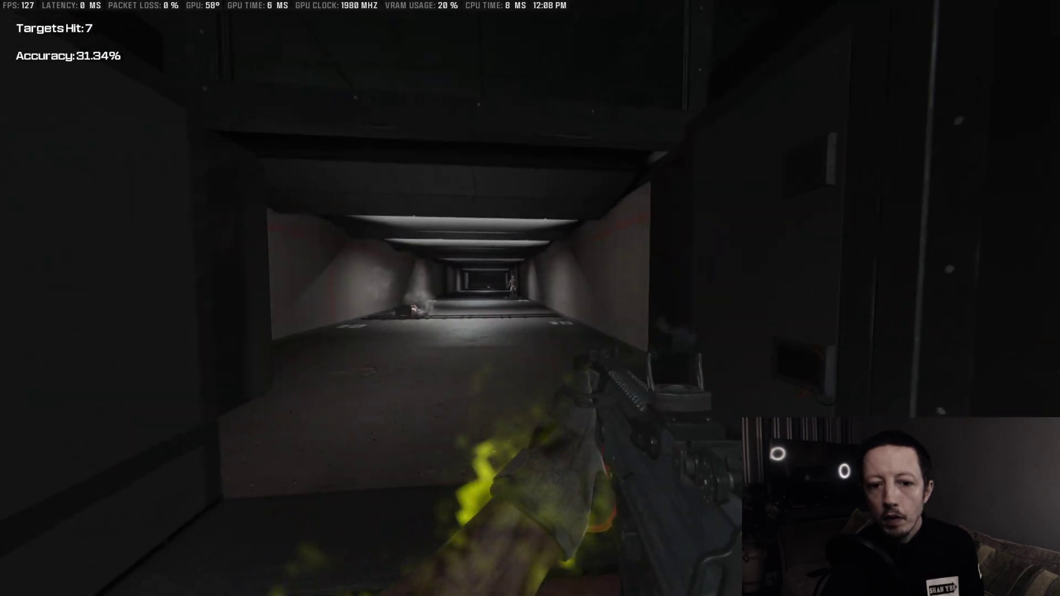
{"action": "key", "text": "w"}
{"action": "right_click", "coordinate": [530, 299]}
{"action": "left_click", "coordinate": [530, 299]}
{"action": "left_click", "coordinate": [530, 299]}
{"action": "right_click", "coordinate": [530, 298]}
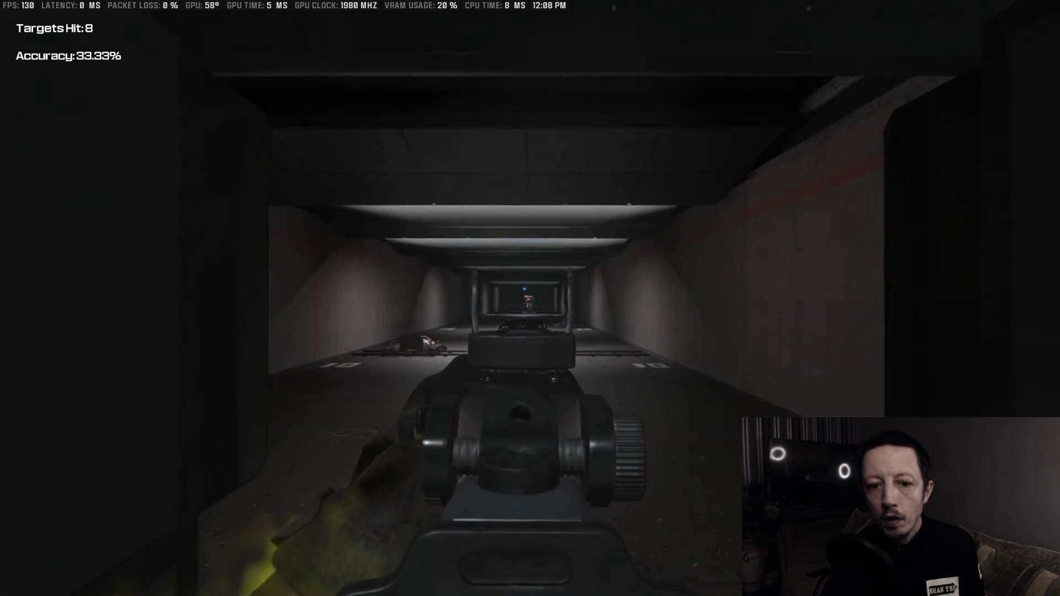
{"action": "left_click", "coordinate": [530, 298]}
{"action": "key", "text": "s"}
{"action": "key", "text": "s"}
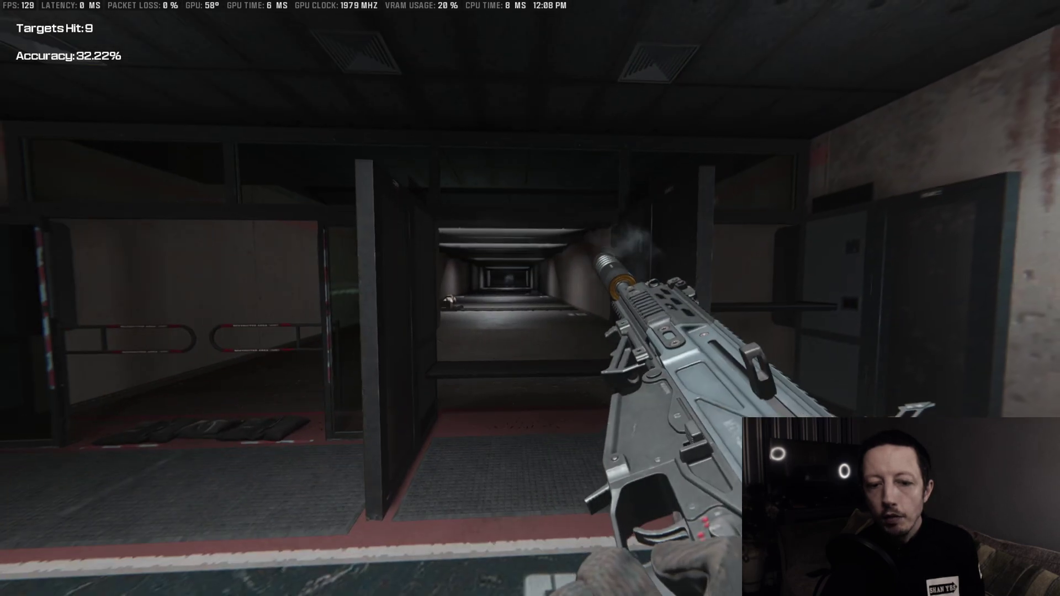
{"action": "key", "text": "w"}
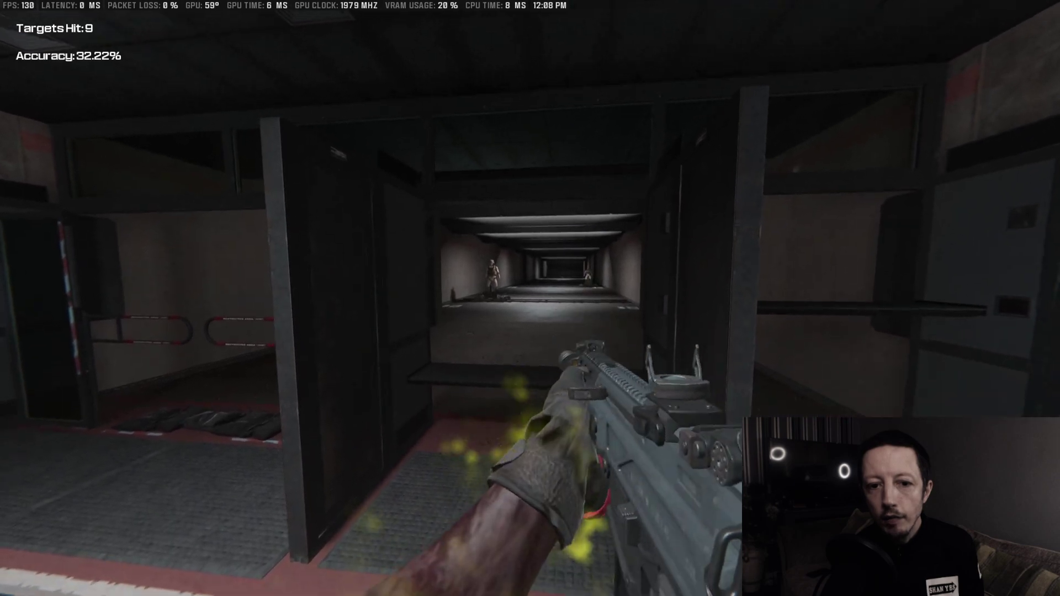
{"action": "right_click", "coordinate": [530, 298]}
{"action": "left_click", "coordinate": [530, 298]}
{"action": "left_click", "coordinate": [530, 298]}
{"action": "left_click", "coordinate": [531, 299]}
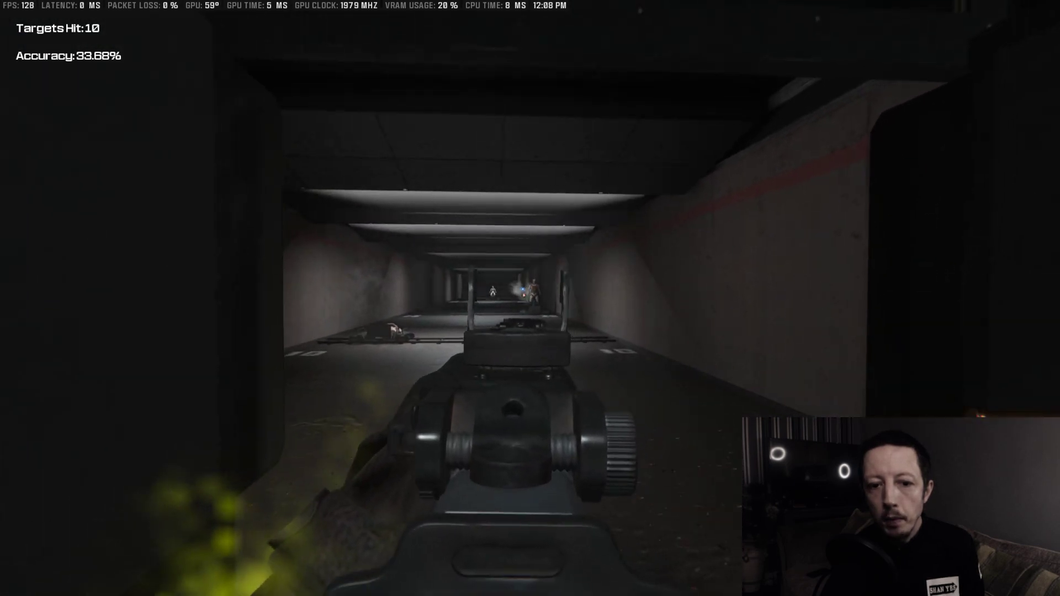
{"action": "left_click", "coordinate": [530, 299]}
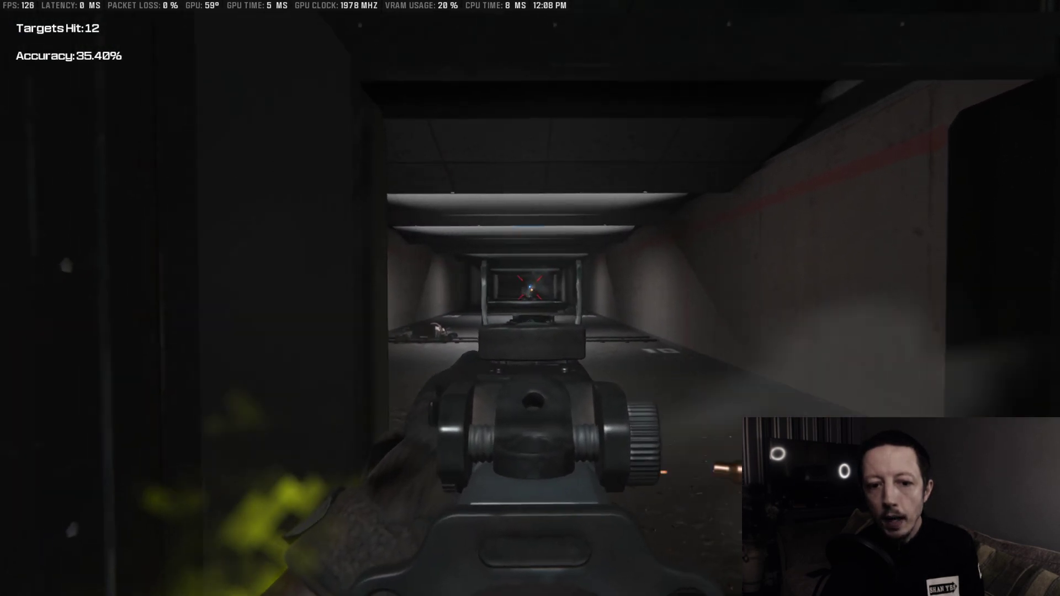
{"action": "key", "text": "s"}
{"action": "key", "text": "r"}
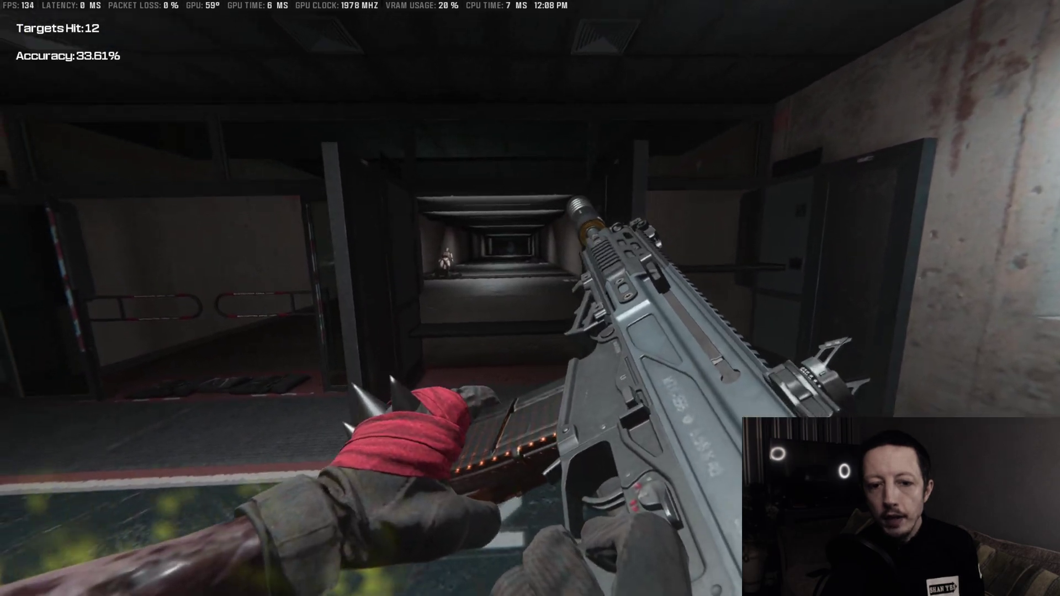
{"action": "key", "text": "w"}
{"action": "right_click", "coordinate": [530, 298]}
{"action": "left_click", "coordinate": [530, 298]}
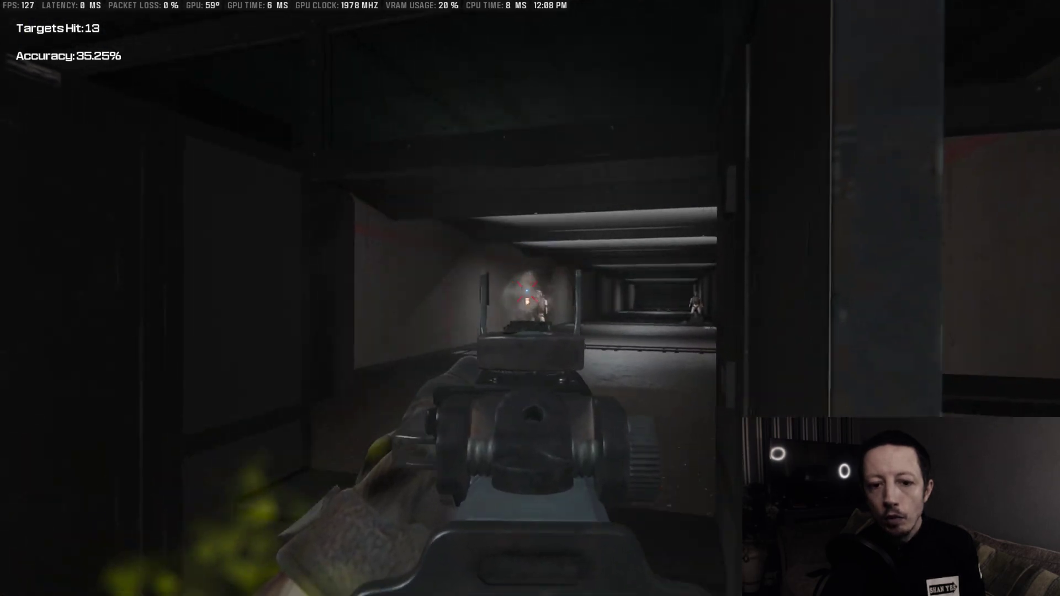
{"action": "right_click", "coordinate": [530, 298]}
{"action": "left_click", "coordinate": [530, 299]}
{"action": "key", "text": "s"}
{"action": "left_click", "coordinate": [530, 299]}
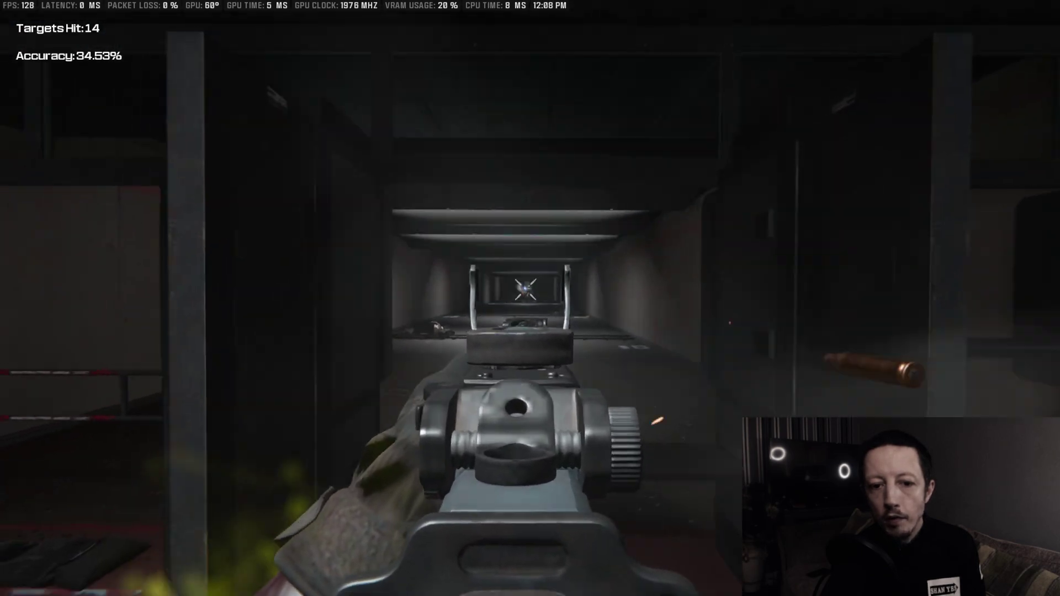
{"action": "left_click", "coordinate": [530, 298]}
{"action": "key", "text": "r"}
{"action": "key", "text": "w"}
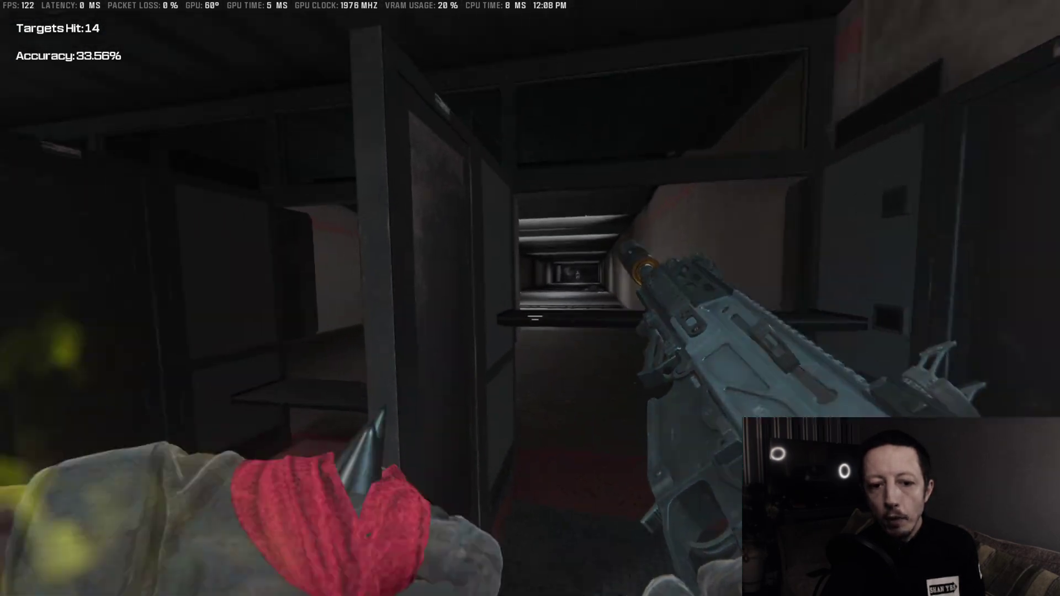
{"action": "key", "text": "s"}
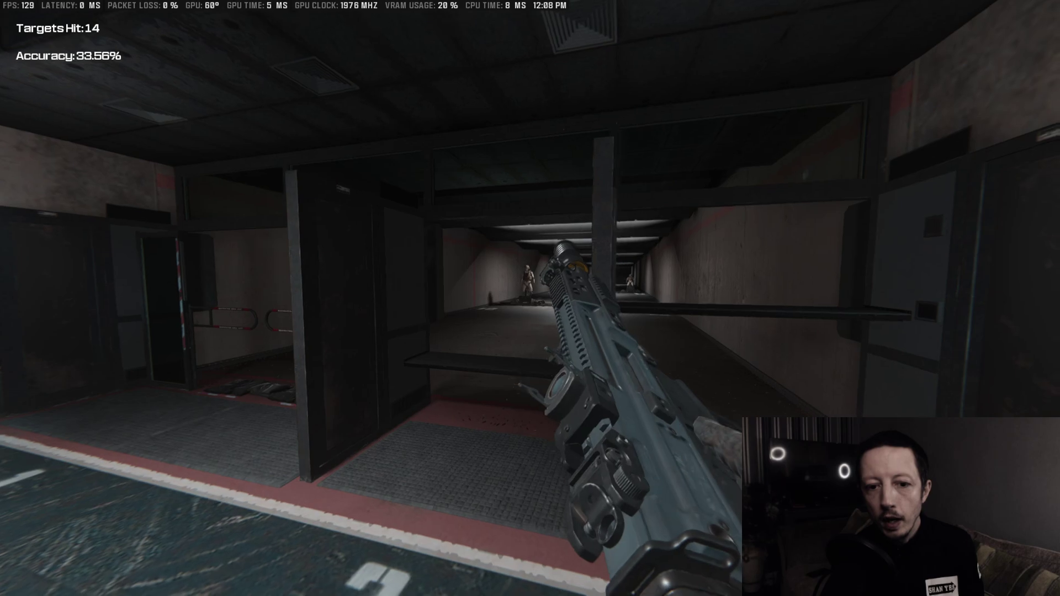
{"action": "right_click", "coordinate": [531, 298]}
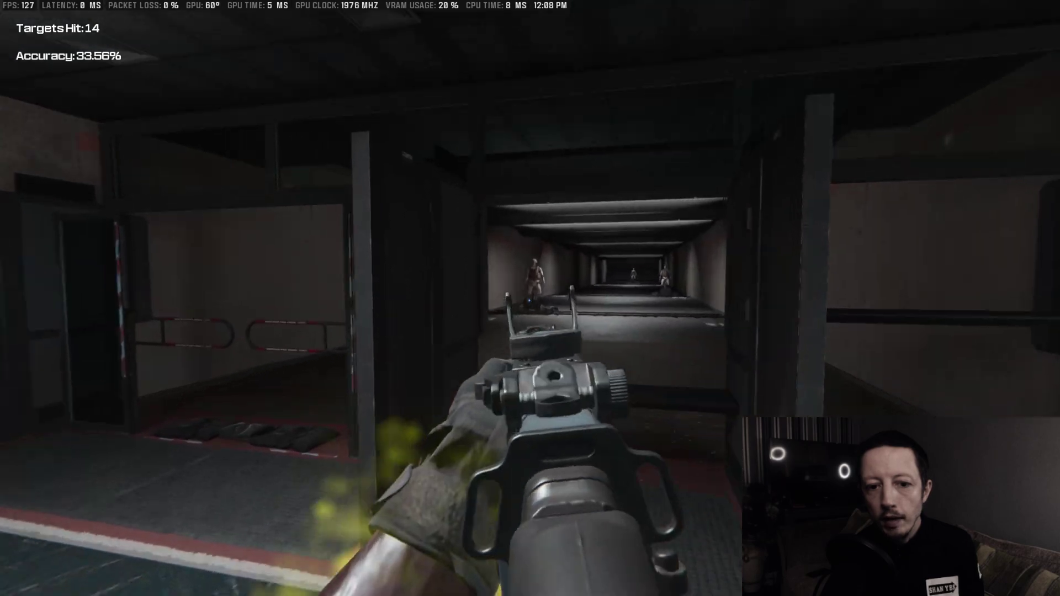
{"action": "left_click", "coordinate": [530, 298]}
{"action": "key", "text": "d"}
{"action": "left_click", "coordinate": [531, 298]}
{"action": "left_click", "coordinate": [530, 299]}
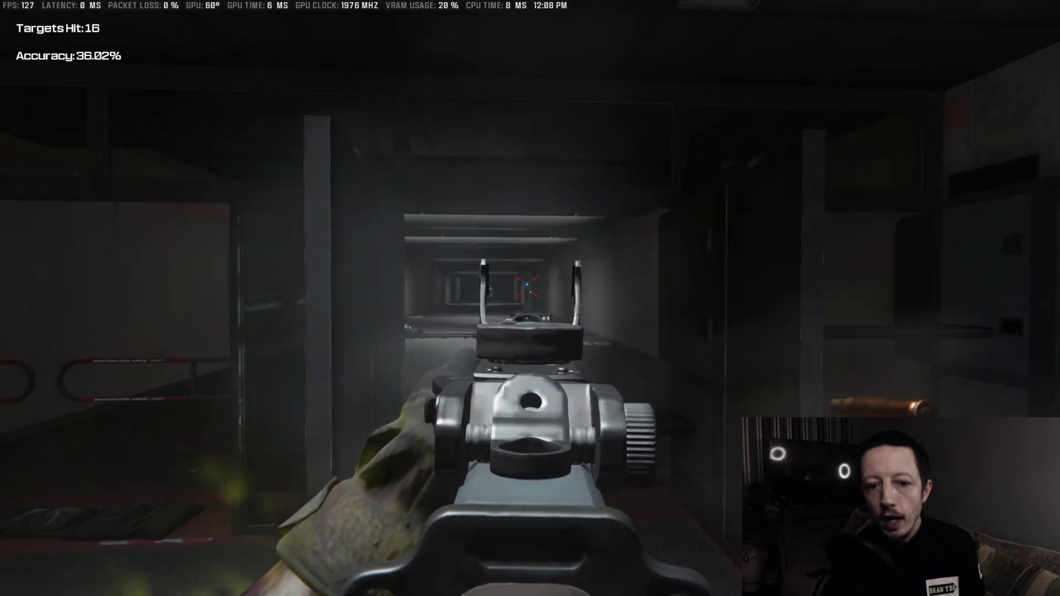
{"action": "right_click", "coordinate": [530, 298]}
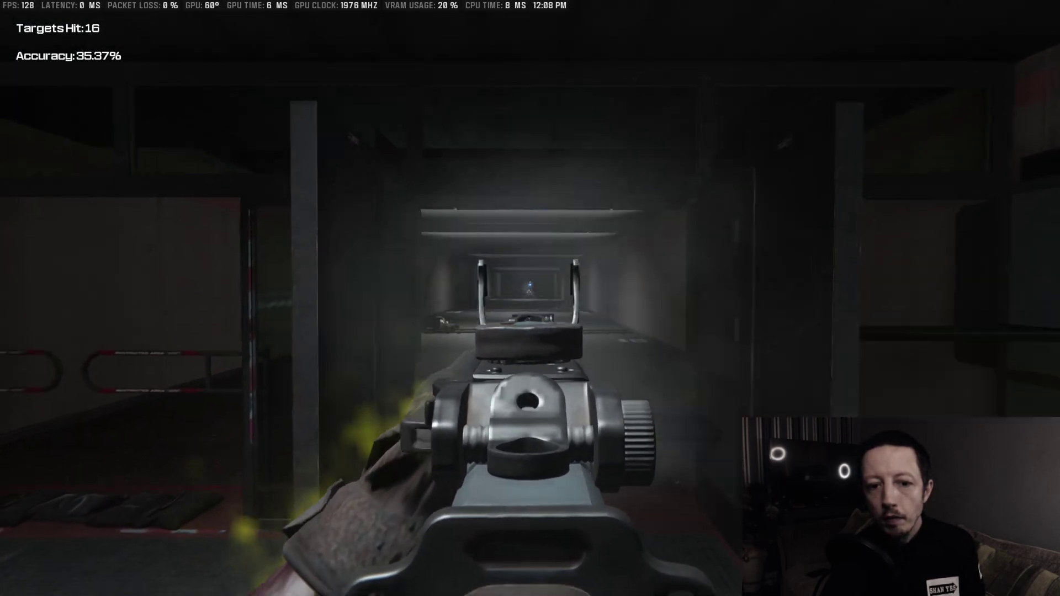
{"action": "left_click", "coordinate": [530, 299]}
{"action": "key", "text": "r"}
{"action": "key", "text": "w"}
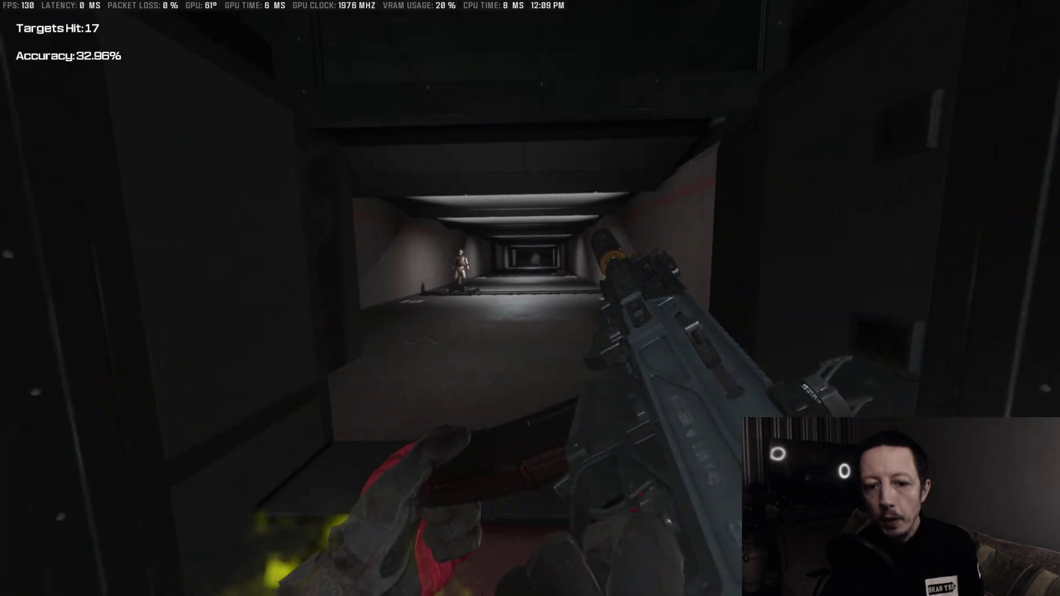
Switch to the Nacon software, set the right stick's dead zone to 15, activate the profiles and return to the firing range.
{"action": "key", "text": "Escape"}
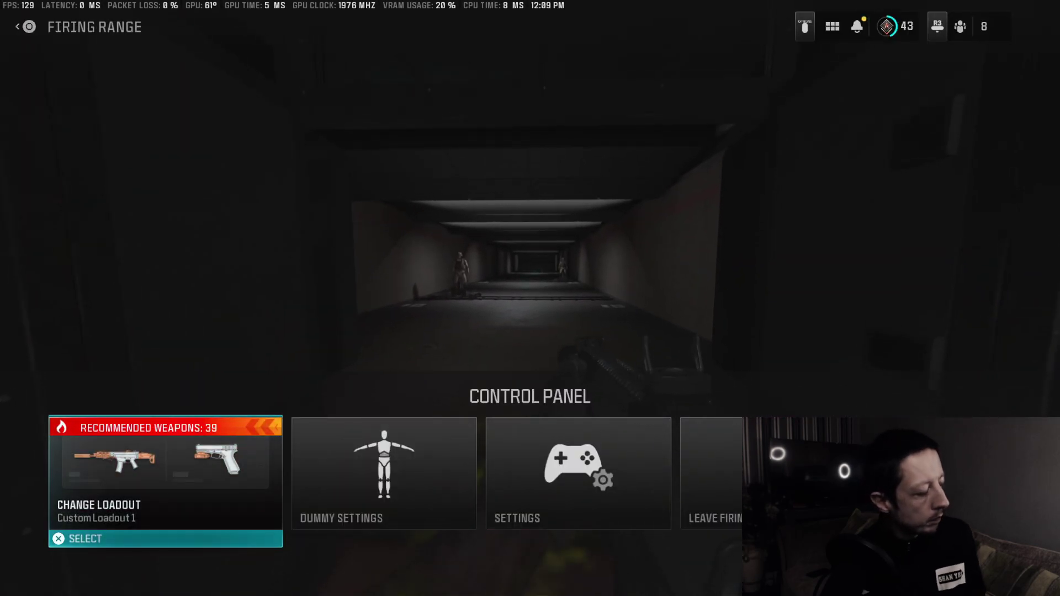
{"action": "key", "text": "super"}
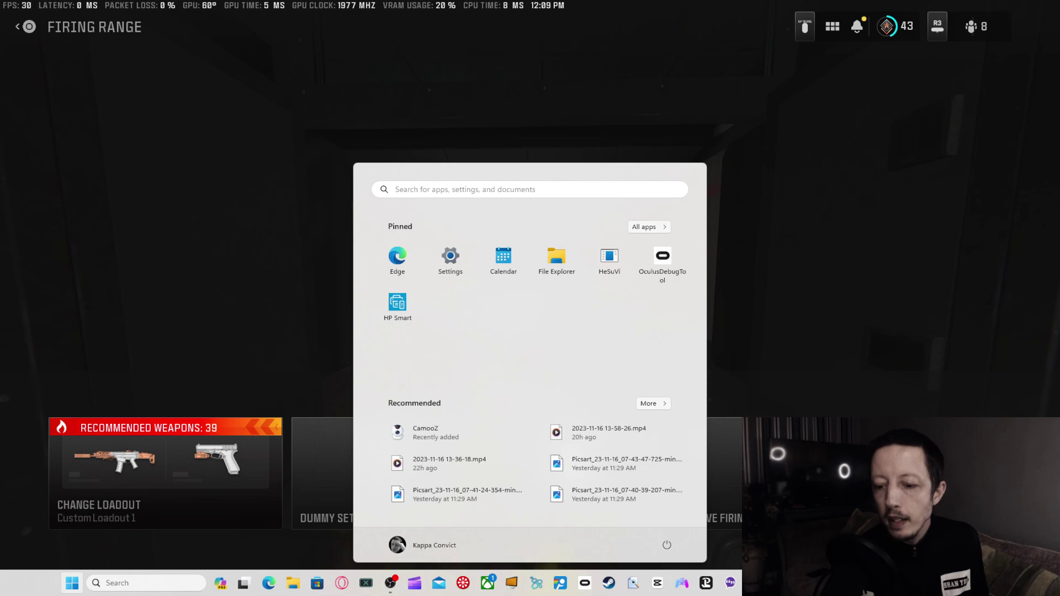
{"action": "key", "text": "alt+Tab"}
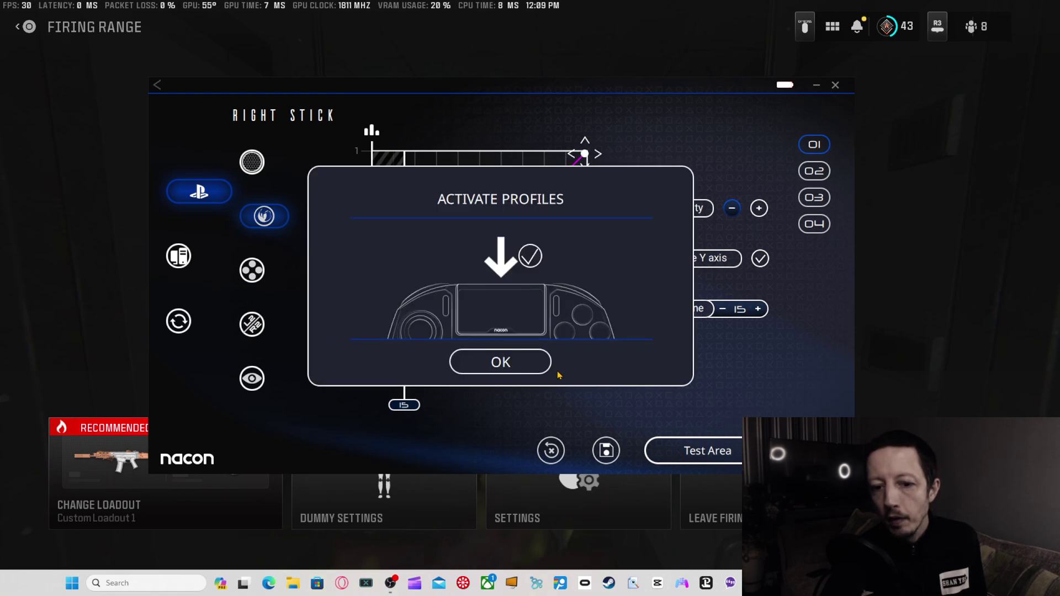
{"action": "left_click", "coordinate": [530, 363]}
{"action": "key", "text": "Escape"}
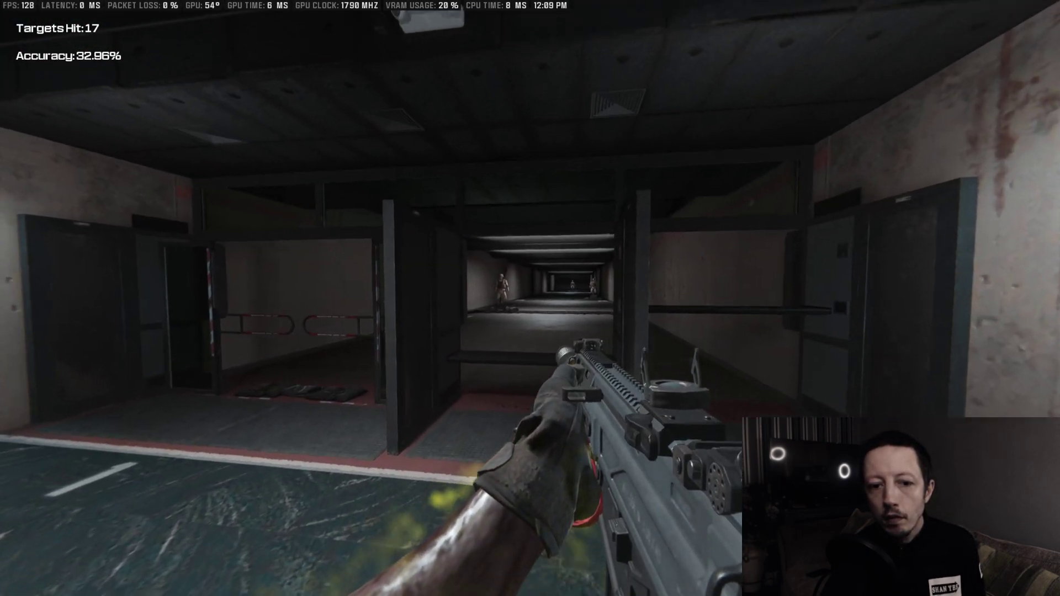
Test the dead zone of 15 with the in-game minimum at 0 by repeatedly aiming and shooting the near, middle and far targets.
{"action": "key", "text": "w"}
{"action": "right_click", "coordinate": [530, 298]}
{"action": "left_click", "coordinate": [530, 299]}
{"action": "left_click", "coordinate": [530, 291]}
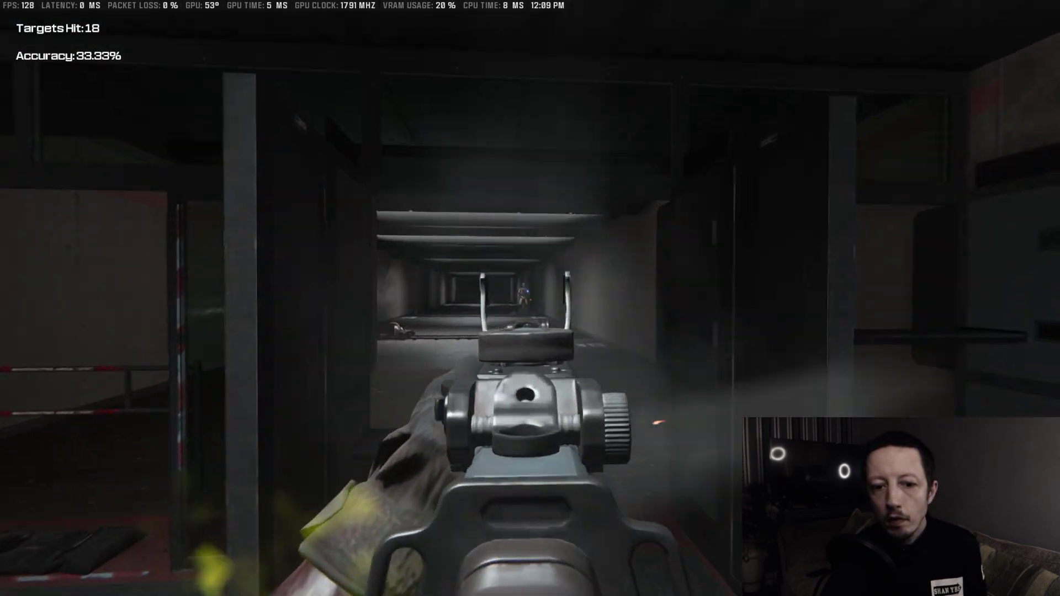
{"action": "left_click", "coordinate": [530, 291]}
{"action": "left_click", "coordinate": [530, 291]}
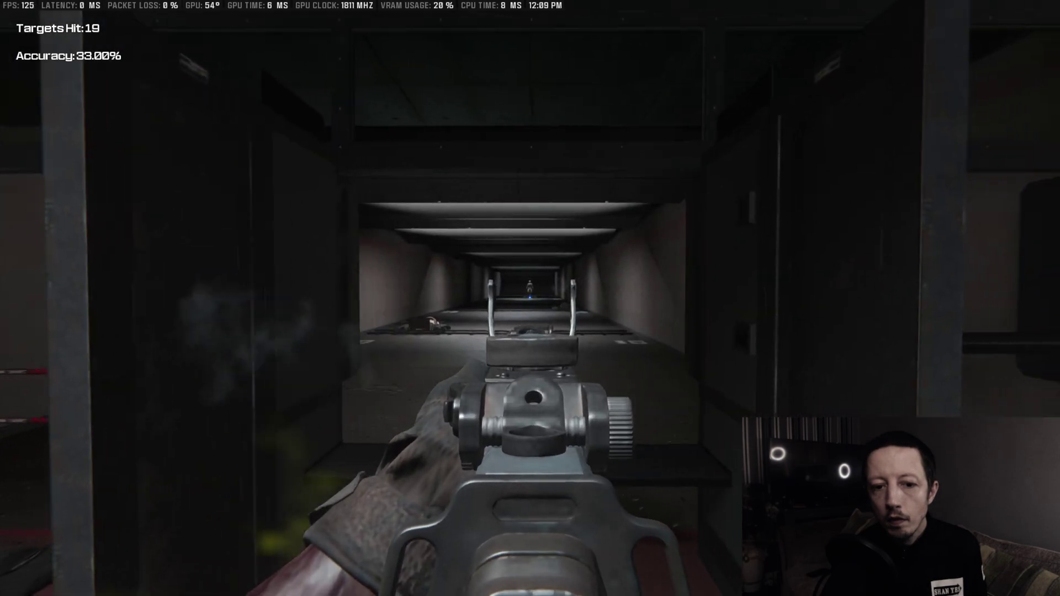
{"action": "right_click", "coordinate": [530, 298]}
{"action": "left_click", "coordinate": [530, 291]}
{"action": "key", "text": "r"}
{"action": "key", "text": "s"}
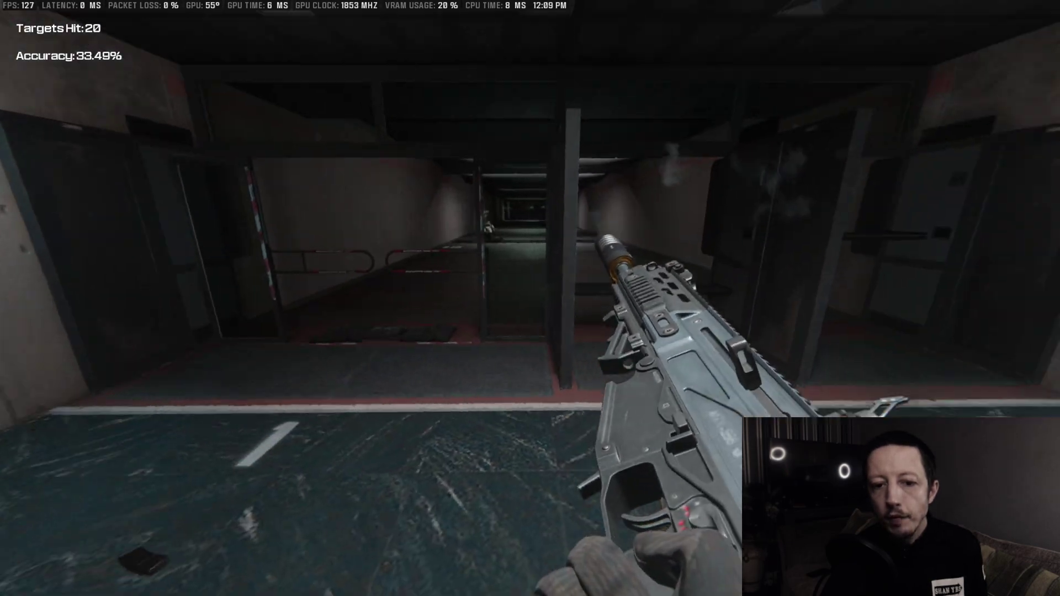
{"action": "key", "text": "w"}
{"action": "key", "text": "w"}
{"action": "right_click", "coordinate": [530, 298]}
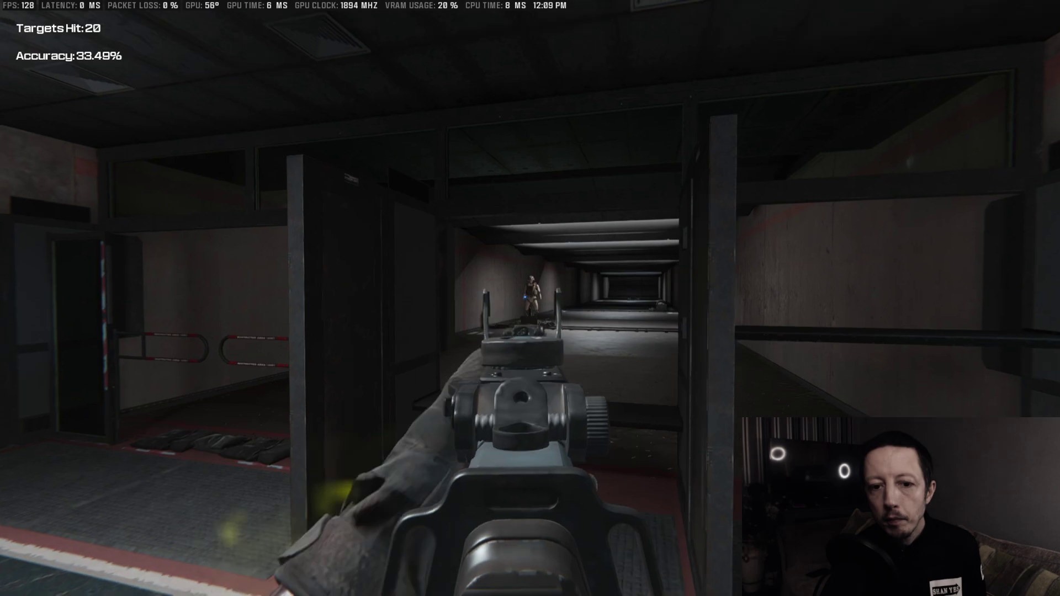
{"action": "left_click", "coordinate": [530, 299]}
{"action": "left_click", "coordinate": [531, 298]}
{"action": "left_click", "coordinate": [531, 298]}
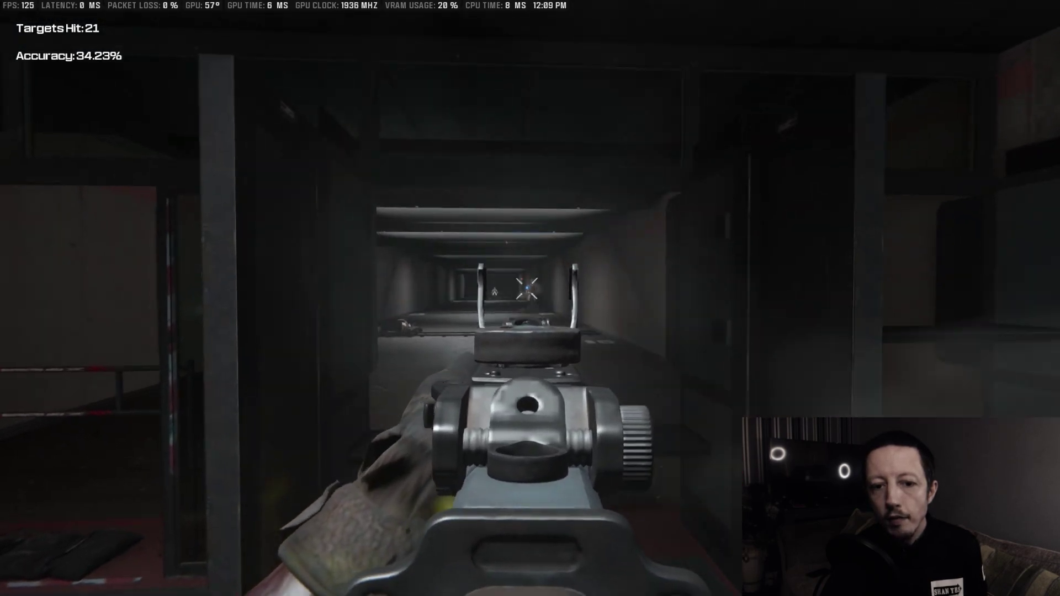
{"action": "key", "text": "w"}
{"action": "right_click", "coordinate": [530, 298]}
{"action": "left_click", "coordinate": [530, 298]}
{"action": "left_click", "coordinate": [530, 298]}
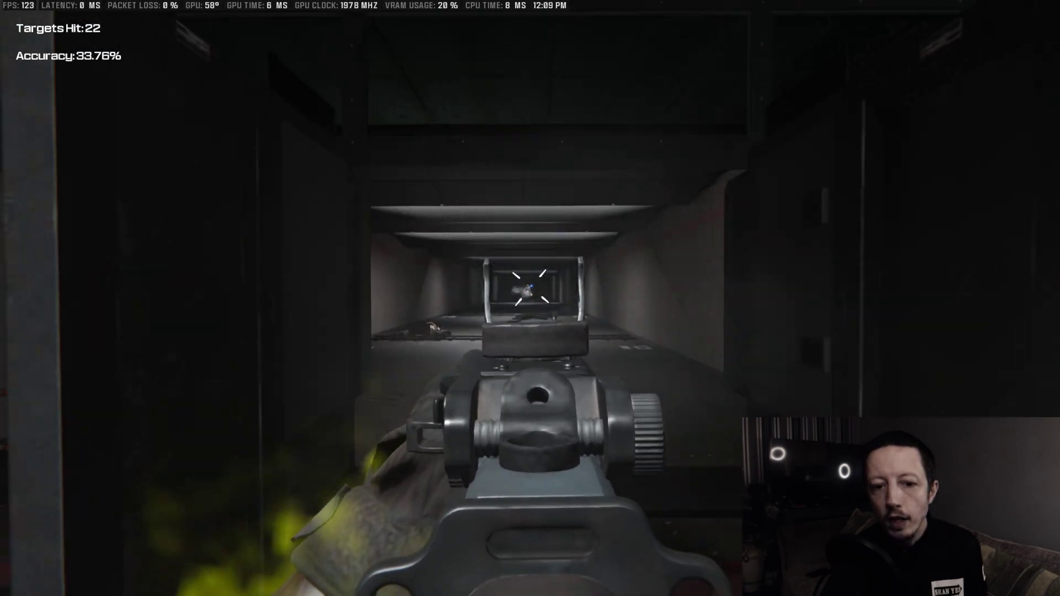
{"action": "key", "text": "s"}
{"action": "key", "text": "r"}
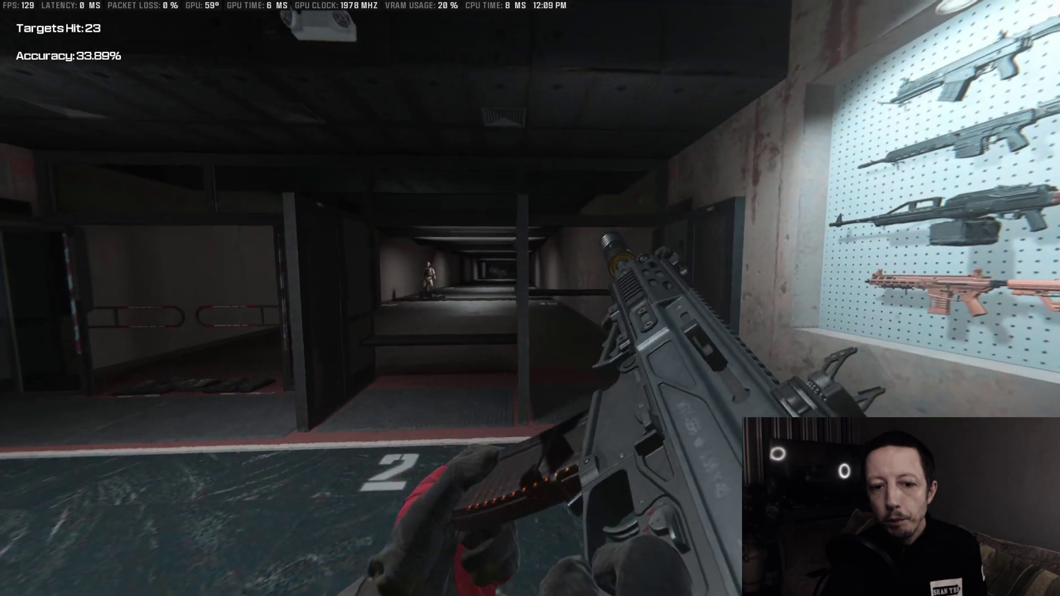
Set the in-game Right Stick Min deadzone to 10 under Deadzone Inputs and return to the firing range.
{"action": "key", "text": "Escape"}
{"action": "key", "text": "Return"}
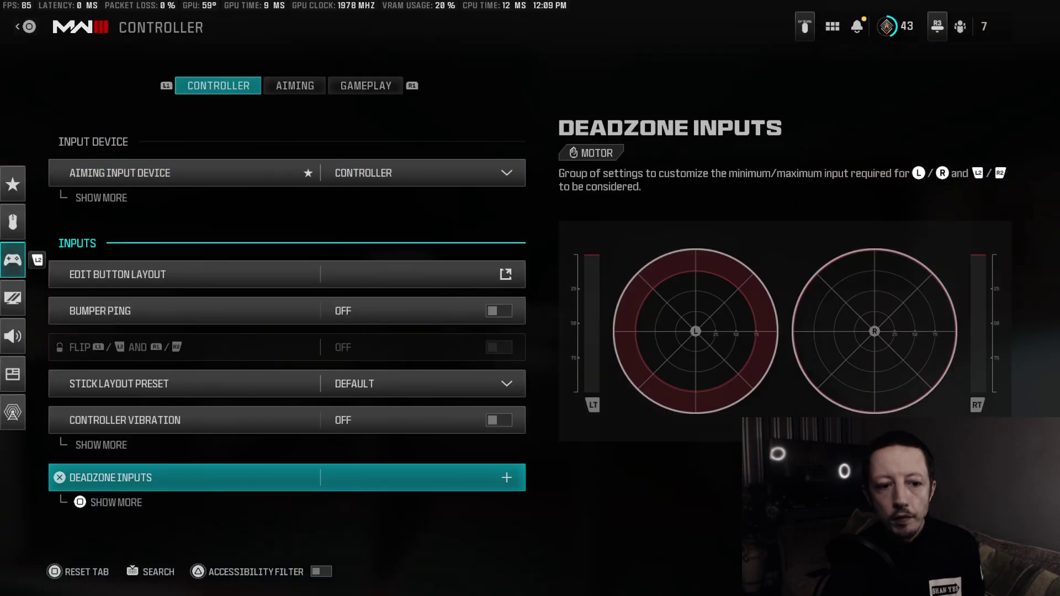
{"action": "key", "text": "Return"}
{"action": "key", "text": "Down"}
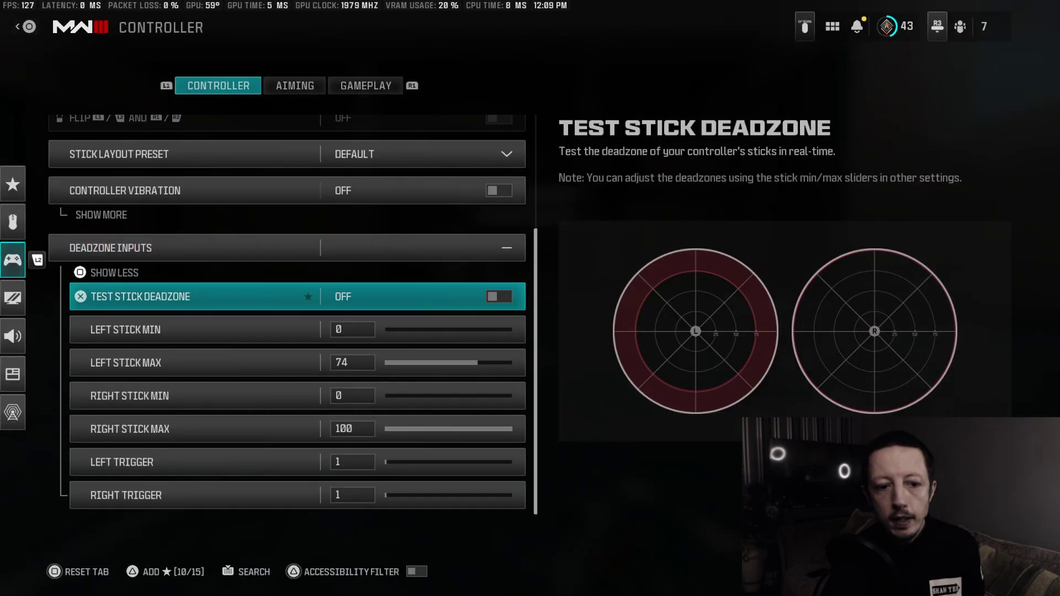
{"action": "key", "text": "Down"}
{"action": "key", "text": "Down"}
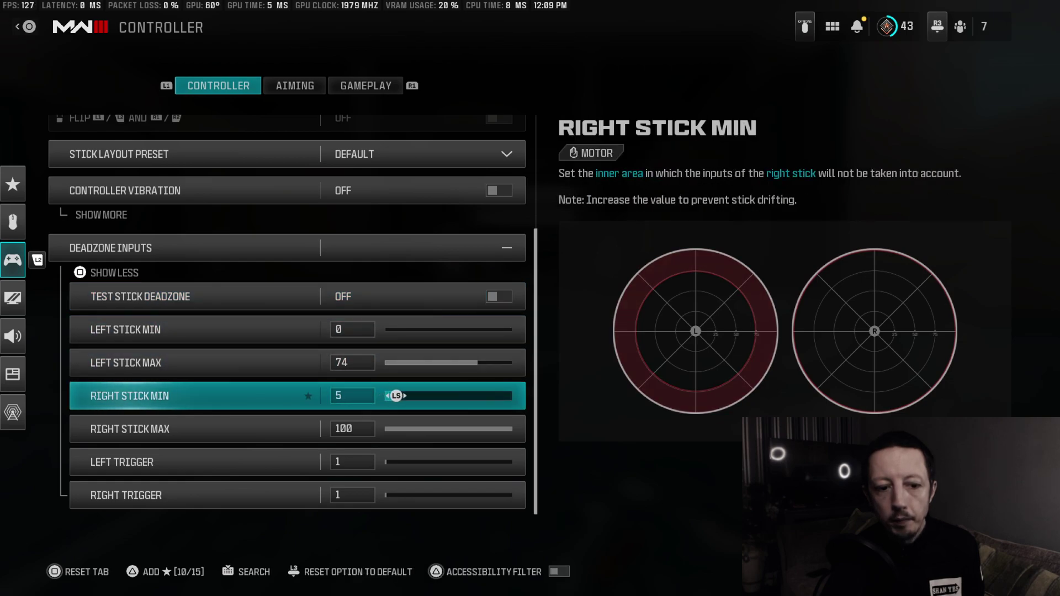
{"action": "key", "text": "Escape"}
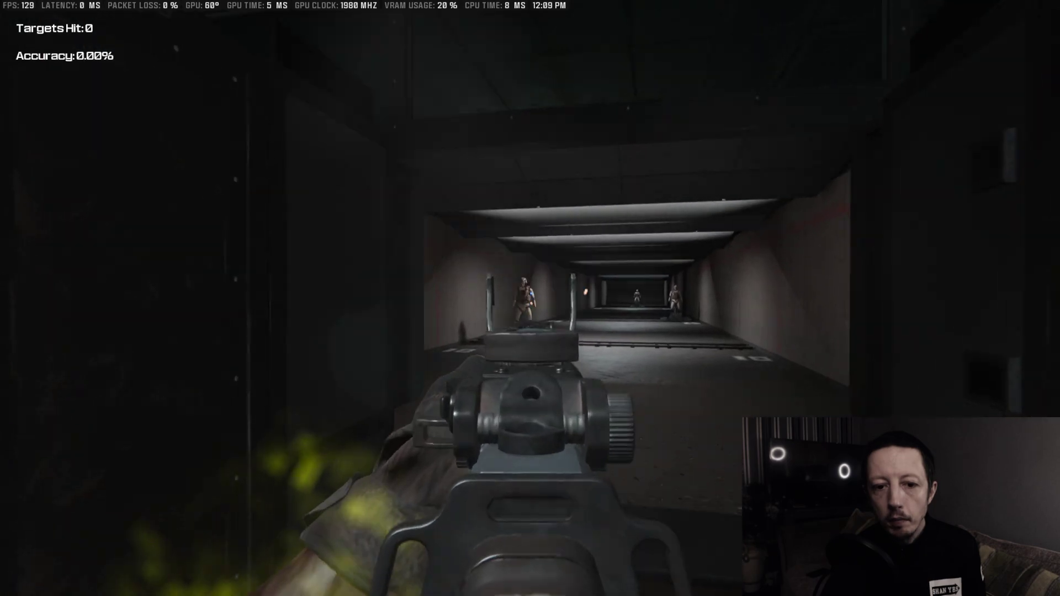
Test the in-game minimum of 10 by aiming down sights and shooting the near, middle and far targets.
{"action": "left_click", "coordinate": [531, 298]}
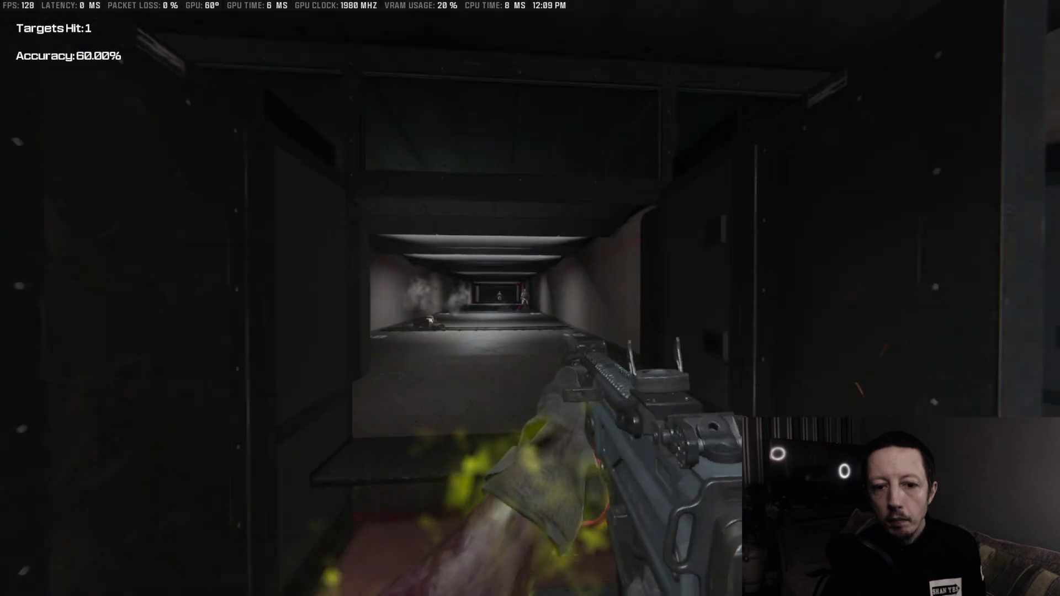
{"action": "right_click", "coordinate": [529, 298]}
{"action": "left_click", "coordinate": [530, 298]}
{"action": "right_click", "coordinate": [530, 298]}
{"action": "left_click", "coordinate": [530, 299]}
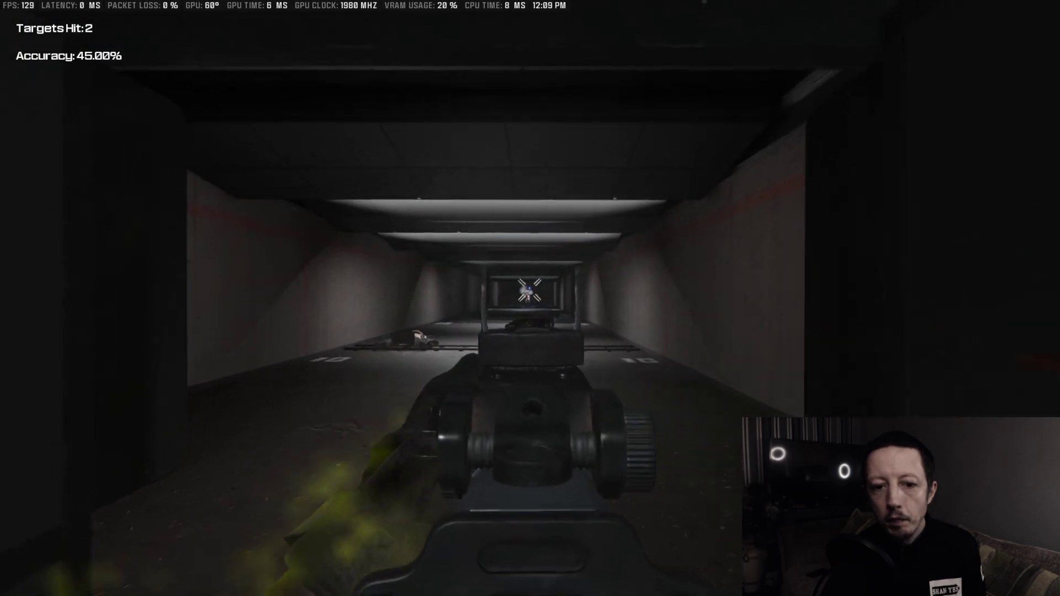
{"action": "left_click", "coordinate": [529, 298]}
{"action": "key", "text": "s"}
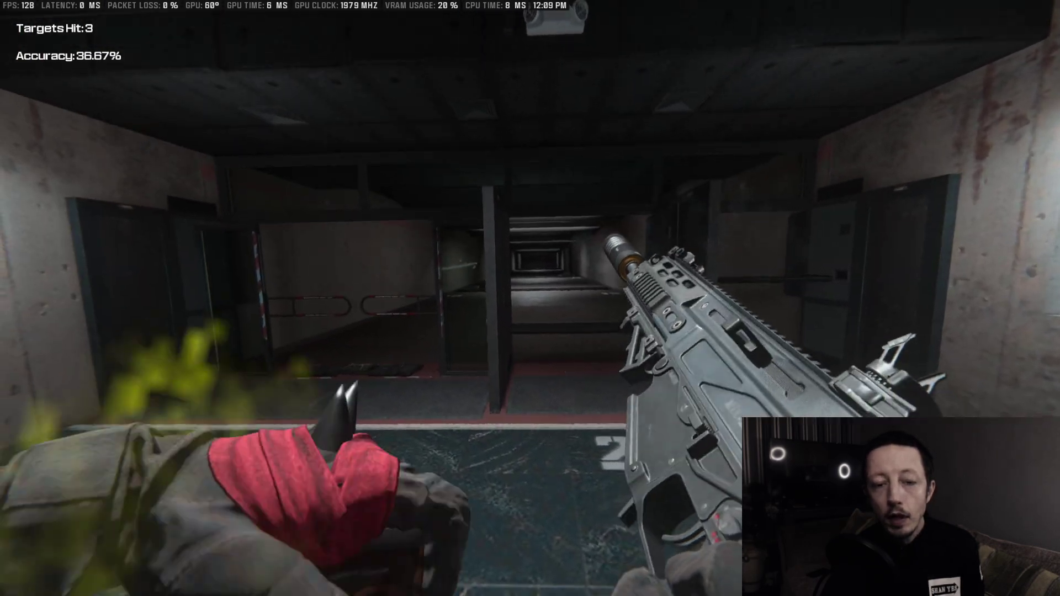
Open the controller settings, expand Deadzone Inputs and review the Right Stick Min value.
{"action": "key", "text": "Escape"}
{"action": "key", "text": "Right"}
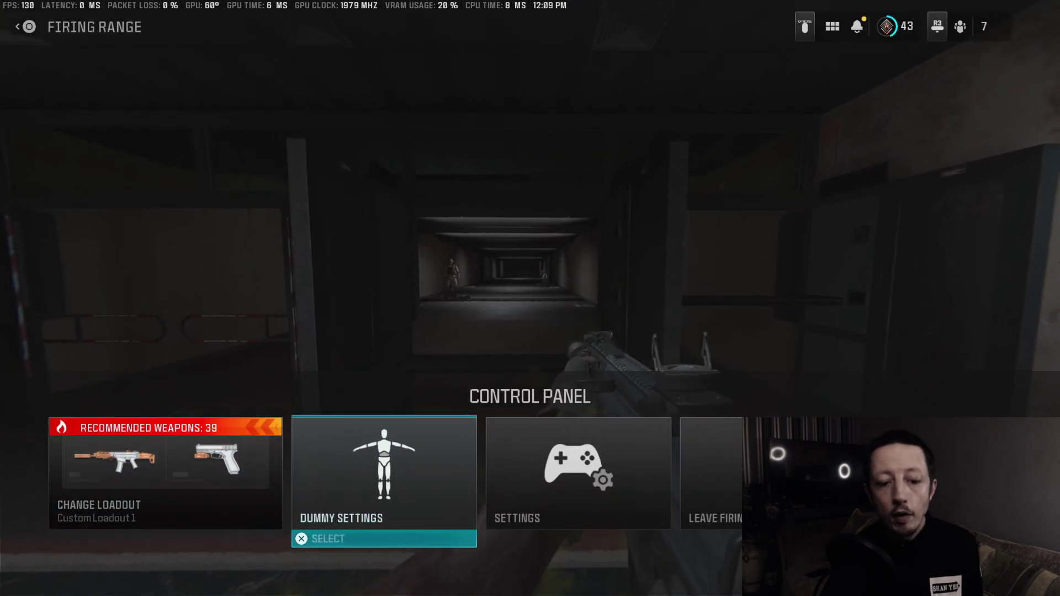
{"action": "key", "text": "Right"}
{"action": "key", "text": "Return"}
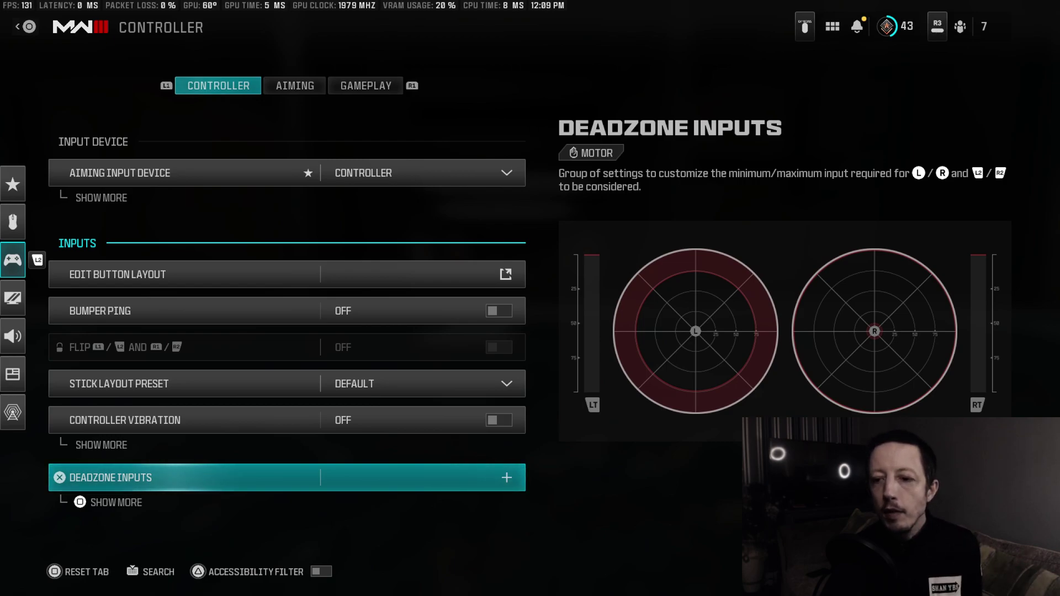
{"action": "key", "text": "Return"}
{"action": "key", "text": "Down"}
{"action": "key", "text": "Down"}
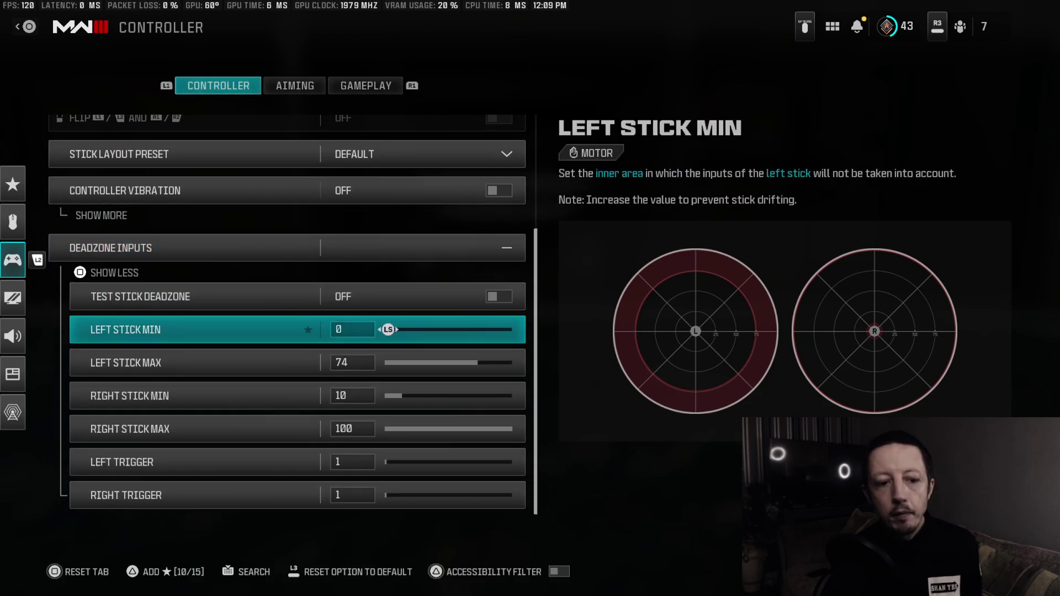
{"action": "key", "text": "Down"}
{"action": "key", "text": "Down"}
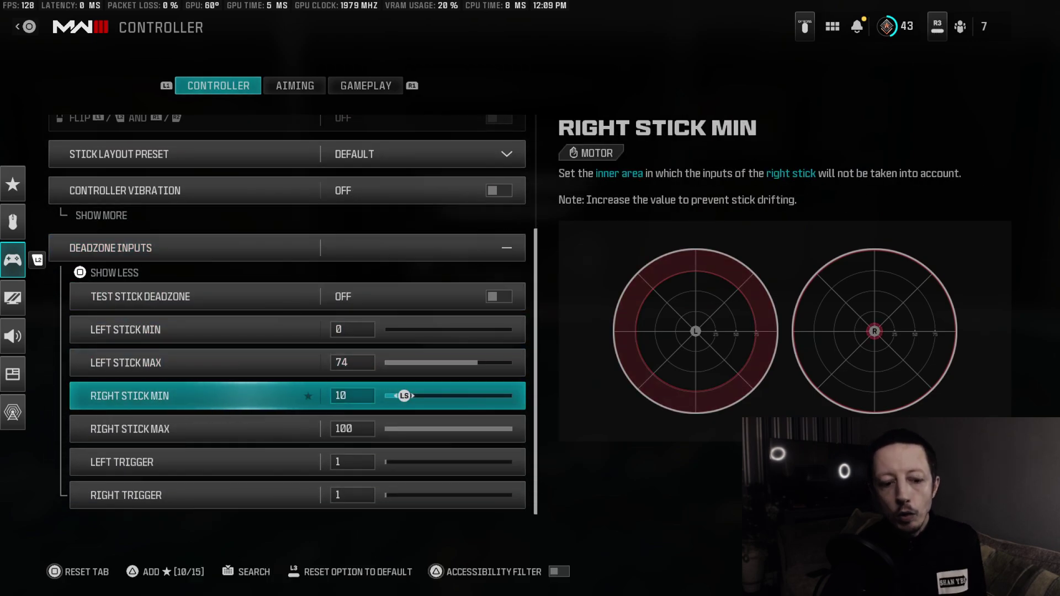
Switch to the Nacon software, try to stretch the right stick curve's end points to the graph's corners, and activate the profiles.
{"action": "key", "text": "super"}
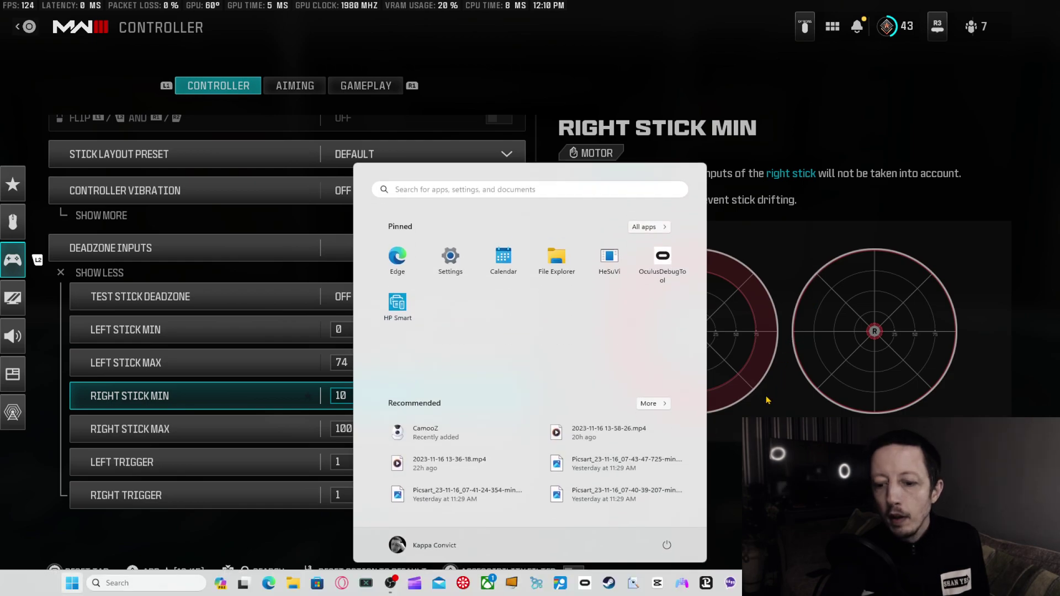
{"action": "key", "text": "alt+Tab"}
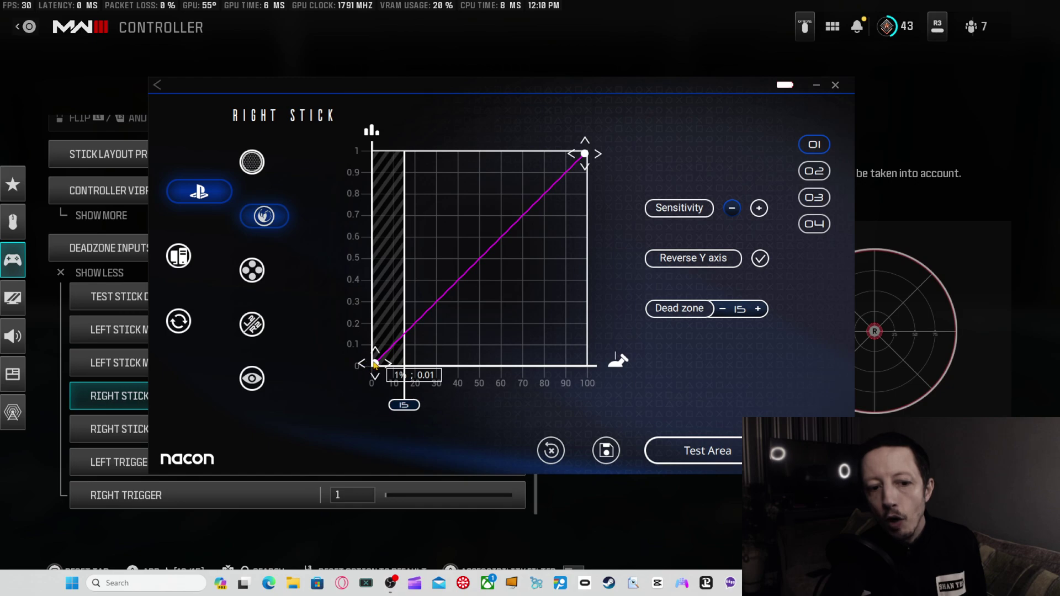
{"action": "mouse_move", "coordinate": [601, 150]}
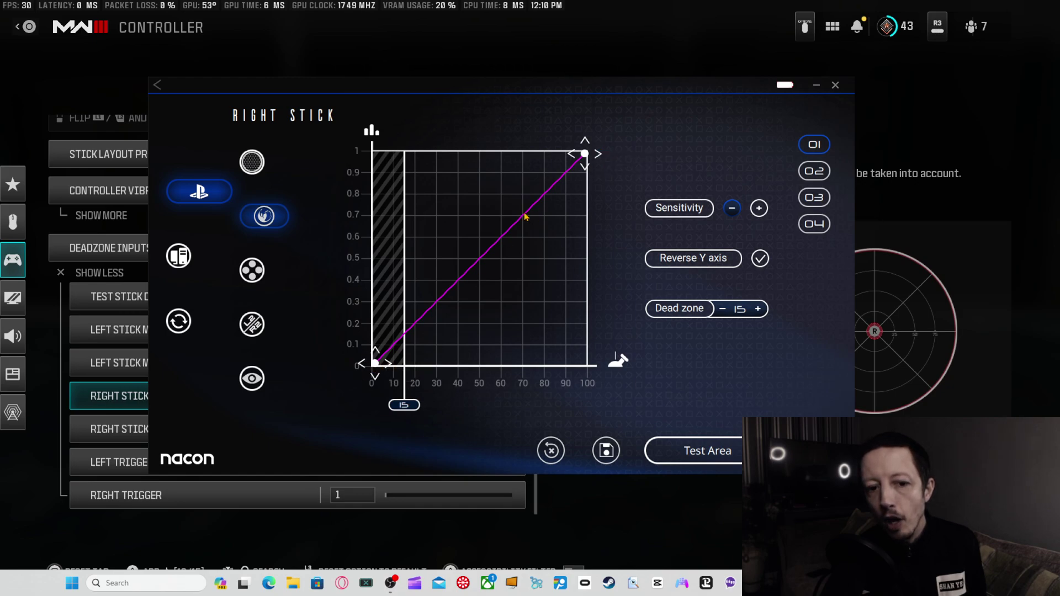
{"action": "left_click_drag", "start_coordinate": [601, 150], "coordinate": [596, 143]}
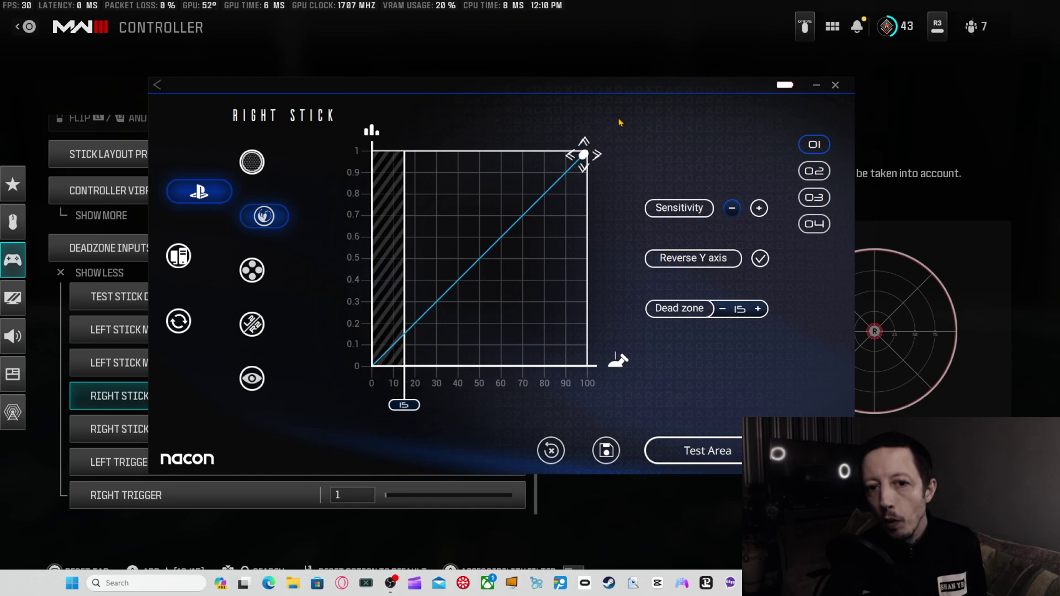
{"action": "left_click_drag", "start_coordinate": [375, 364], "coordinate": [337, 405]}
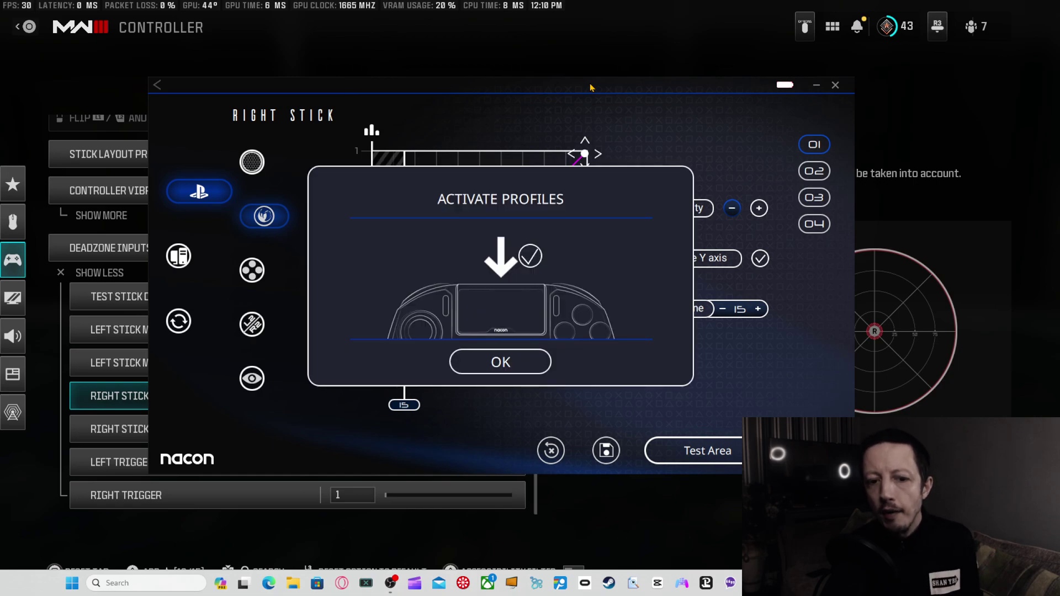
{"action": "left_click", "coordinate": [517, 357]}
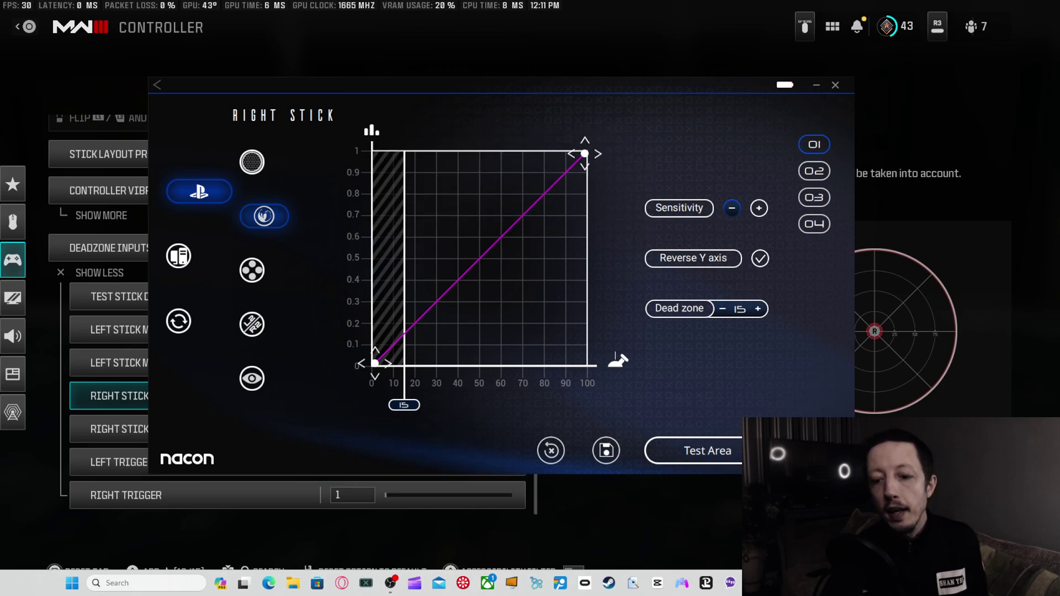
Show the left stick's response curve and check the coordinates of its upper end point.
{"action": "left_click", "coordinate": [254, 163]}
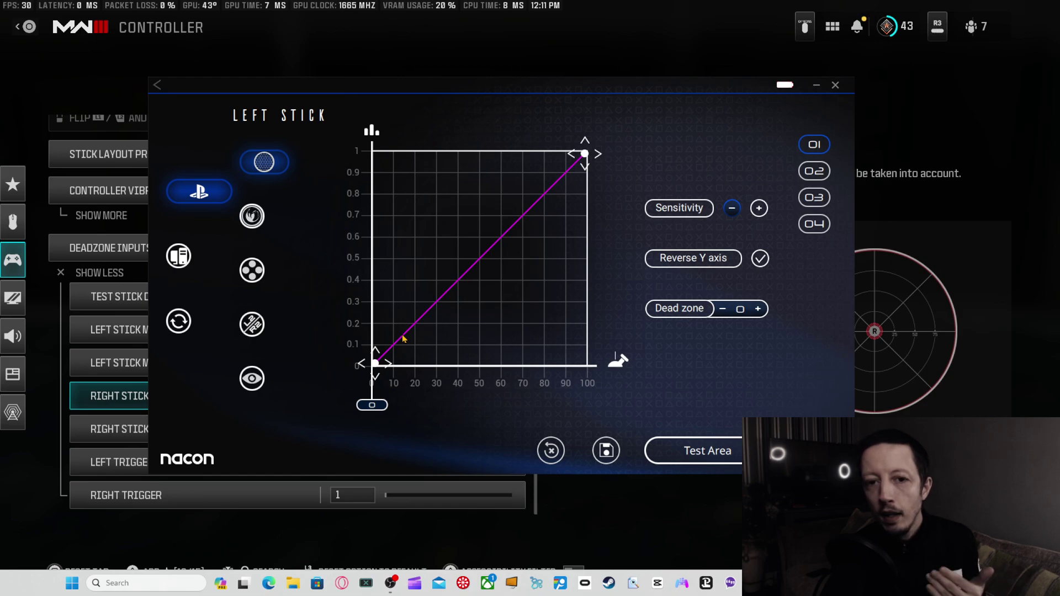
{"action": "mouse_move", "coordinate": [597, 171]}
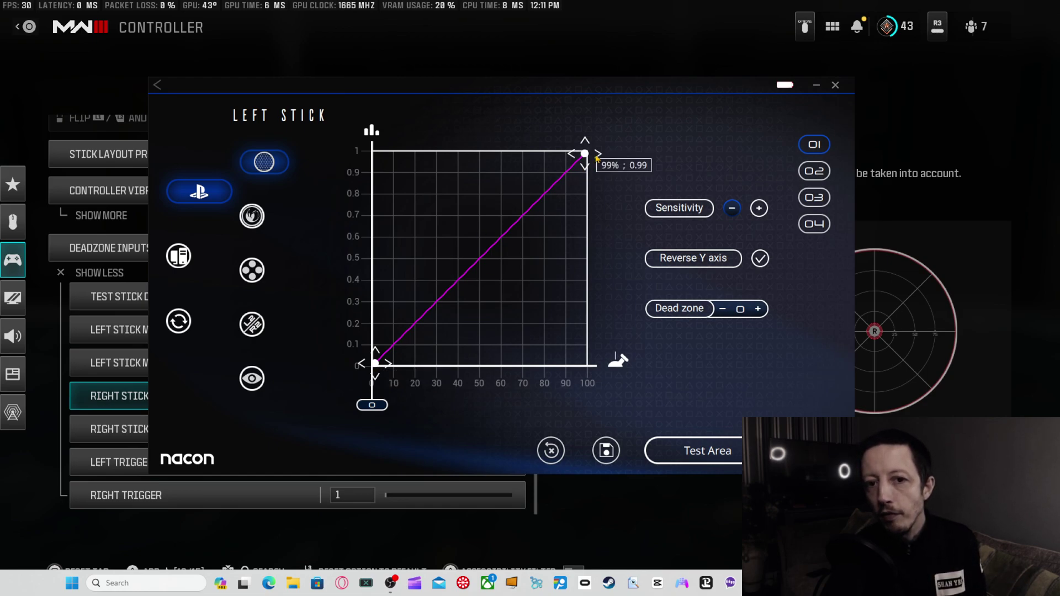